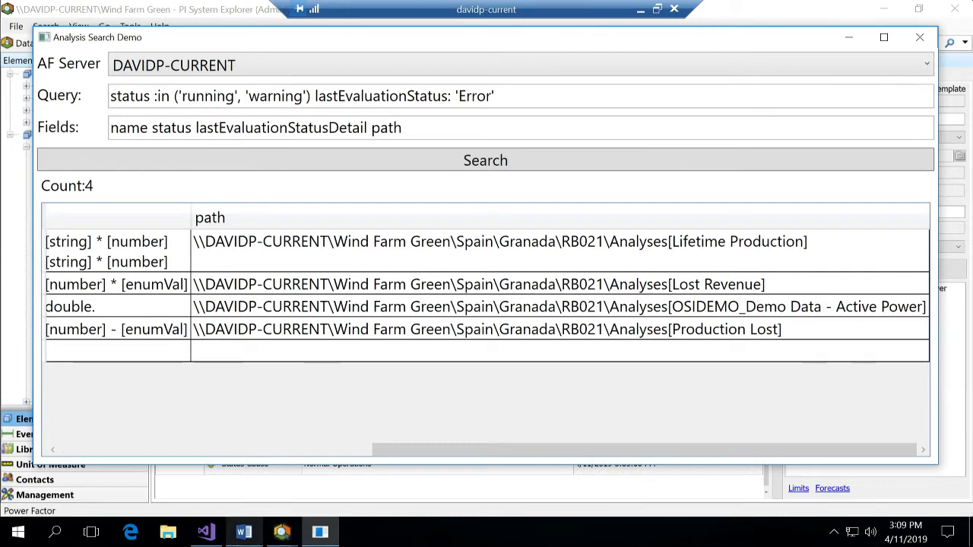
- Read scenario 2 in the Word exploration scenarios document and return to the Analysis Search Demo
{"action": "left_click", "coordinate": [243, 532]}
{"action": "scroll", "coordinate": [402, 294], "scroll_direction": "down", "scroll_amount": 3}
{"action": "scroll", "coordinate": [399, 301], "scroll_direction": "down", "scroll_amount": 1}
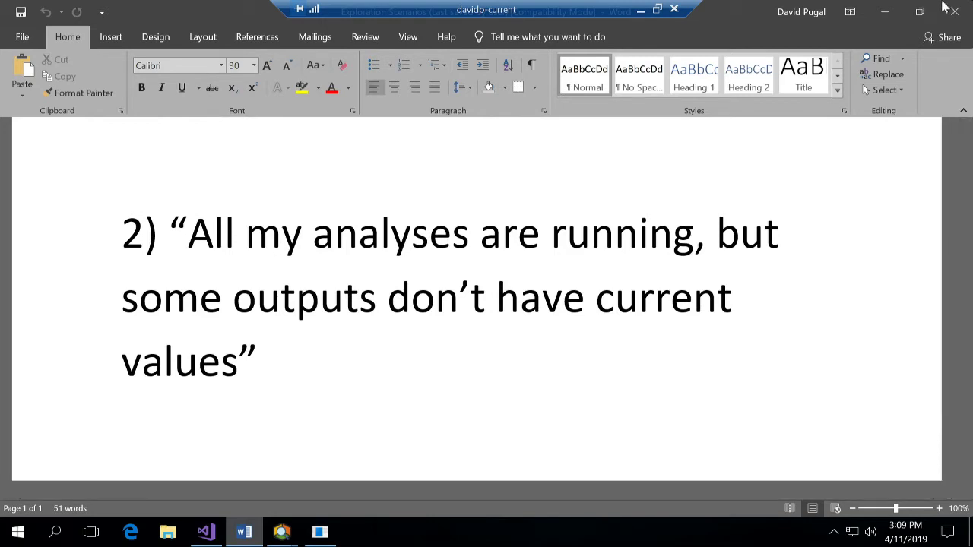
{"action": "left_click", "coordinate": [884, 21]}
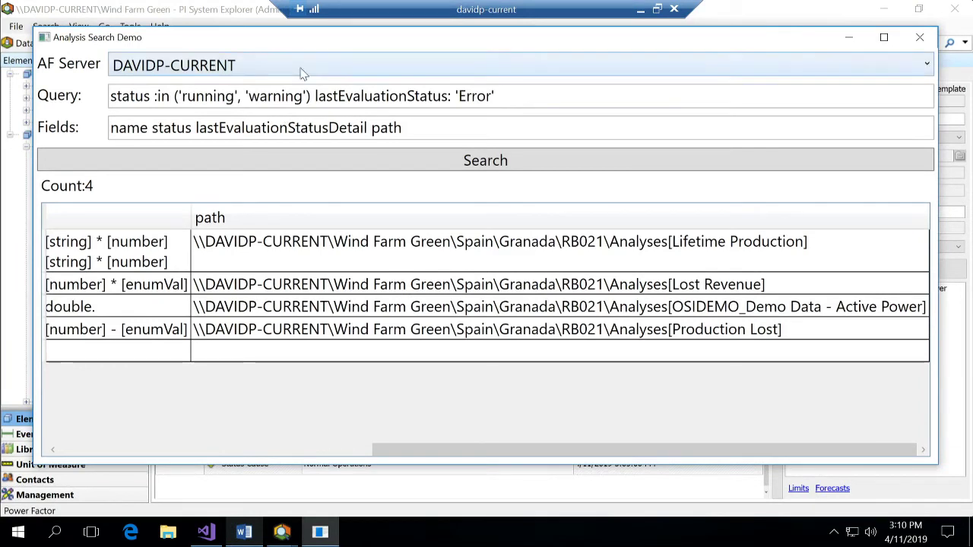
- Remove the lastEvaluationStatus: 'Error' condition from the query, keeping only the status condition
{"action": "double_click", "coordinate": [327, 97]}
{"action": "left_click_drag", "start_coordinate": [326, 97], "coordinate": [510, 95]}
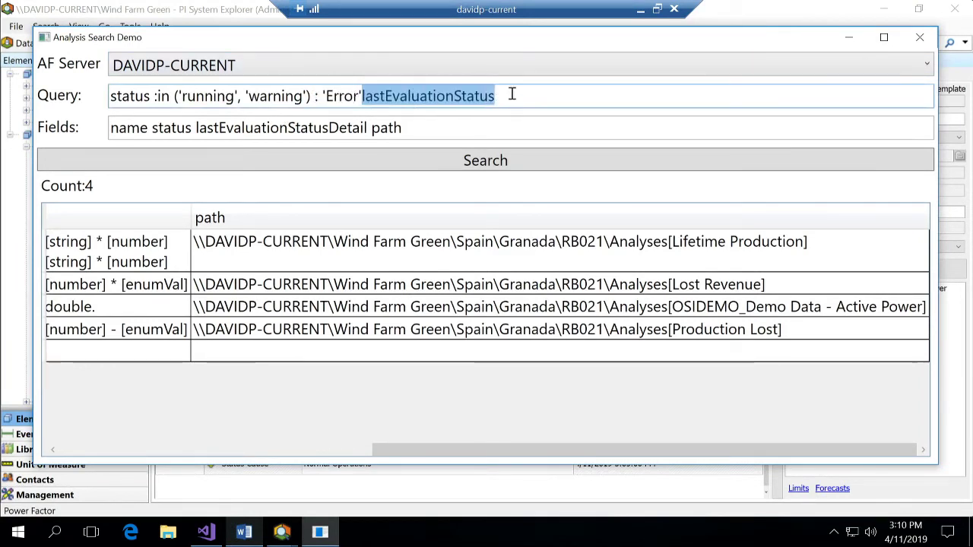
{"action": "key", "text": "BackSpace"}
{"action": "key", "text": "BackSpace"}
{"action": "key", "text": "BackSpace"}
{"action": "key", "text": "BackSpace"}
{"action": "key", "text": "BackSpace"}
{"action": "key", "text": "BackSpace"}
{"action": "key", "text": "BackSpace"}
{"action": "key", "text": "BackSpace"}
{"action": "key", "text": "BackSpace"}
{"action": "key", "text": "BackSpace"}
{"action": "key", "text": "BackSpace"}
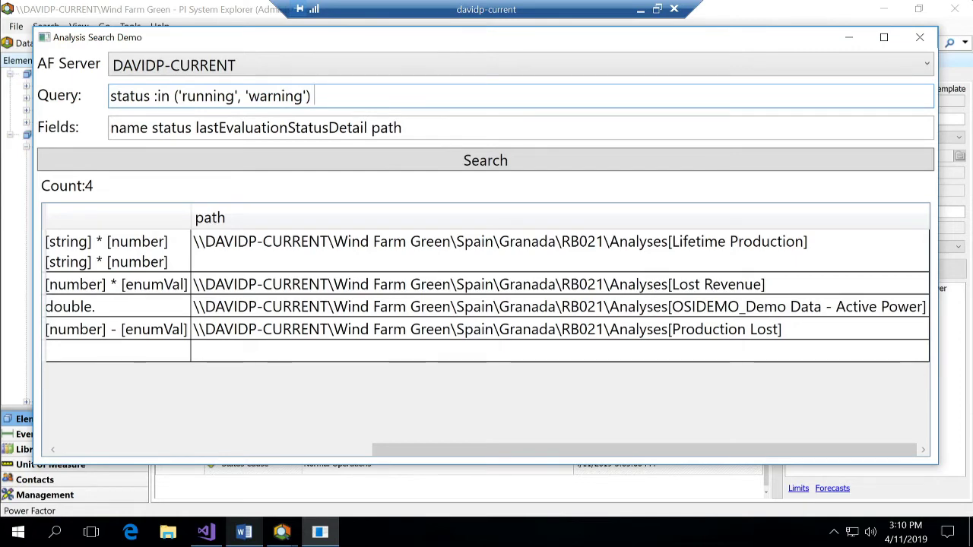
- Check the skipCount field in the AF SDK Reference and append the condition skipCount :> 0 to the query
{"action": "key", "text": "alt+Tab"}
{"action": "key", "text": "alt+Tab"}
{"action": "key", "text": "alt+Tab"}
{"action": "scroll", "coordinate": [236, 349], "scroll_direction": "down", "scroll_amount": 4}
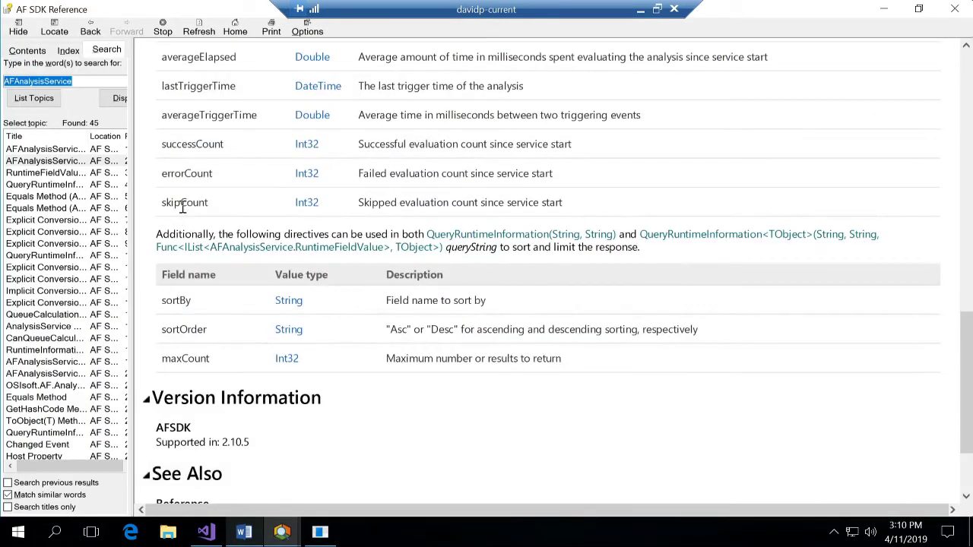
{"action": "left_click", "coordinate": [896, 22]}
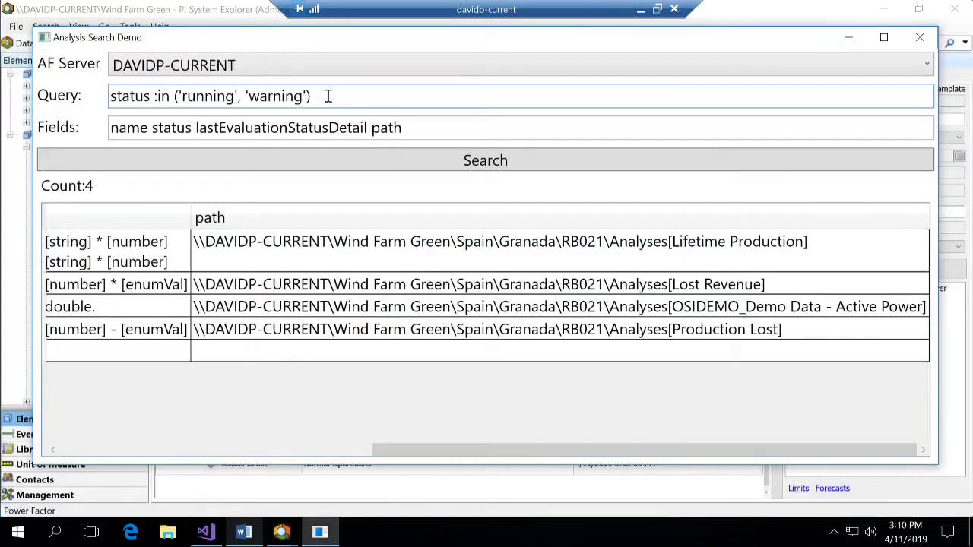
{"action": "left_click", "coordinate": [329, 96]}
{"action": "type", "text": "skipCount :> 0"}
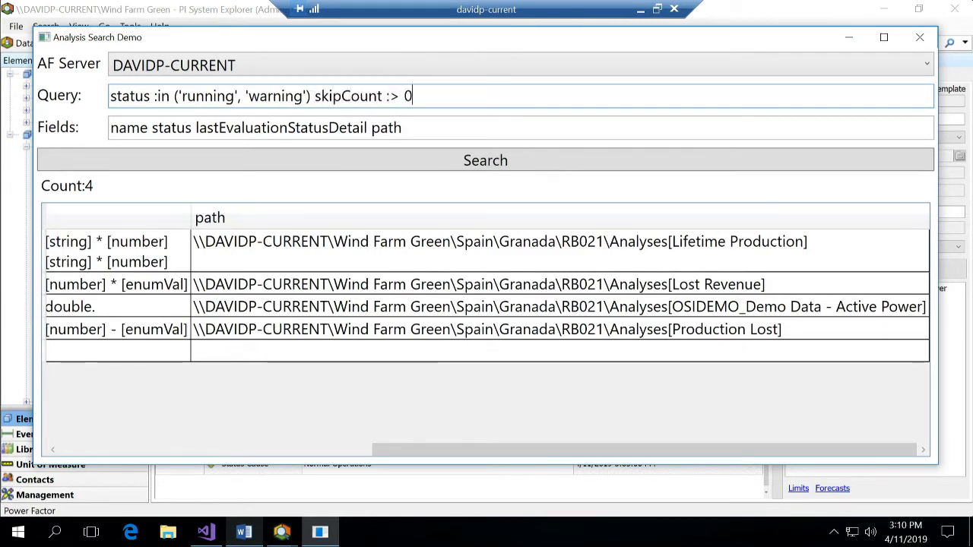
- Replace status and lastEvaluationStatusDetail in the fields list with skipCount, run the search and view the result's name and path
{"action": "left_click", "coordinate": [210, 128]}
{"action": "double_click", "coordinate": [210, 128]}
{"action": "right_click", "coordinate": [211, 131]}
{"action": "left_click", "coordinate": [167, 127]}
{"action": "left_click_drag", "start_coordinate": [167, 128], "coordinate": [228, 128]}
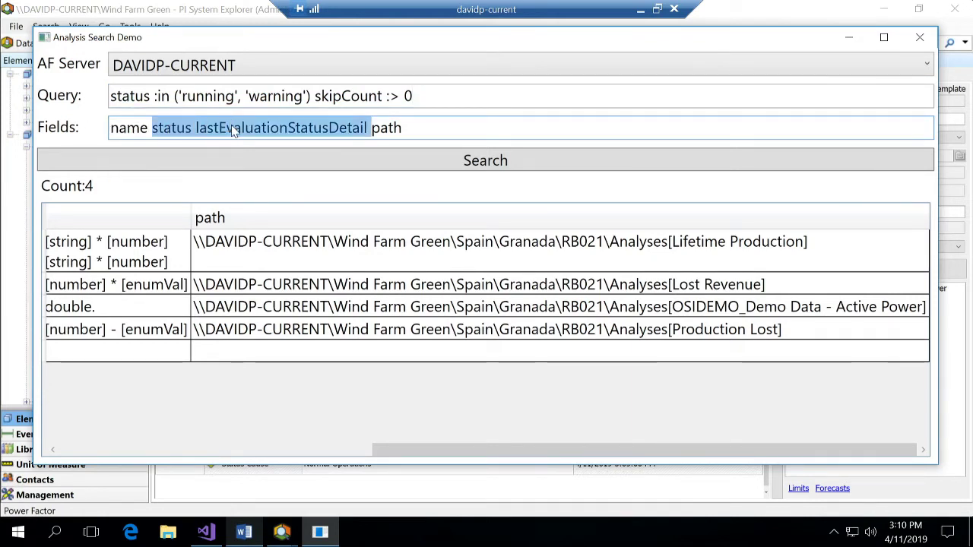
{"action": "type", "text": "skipCount"}
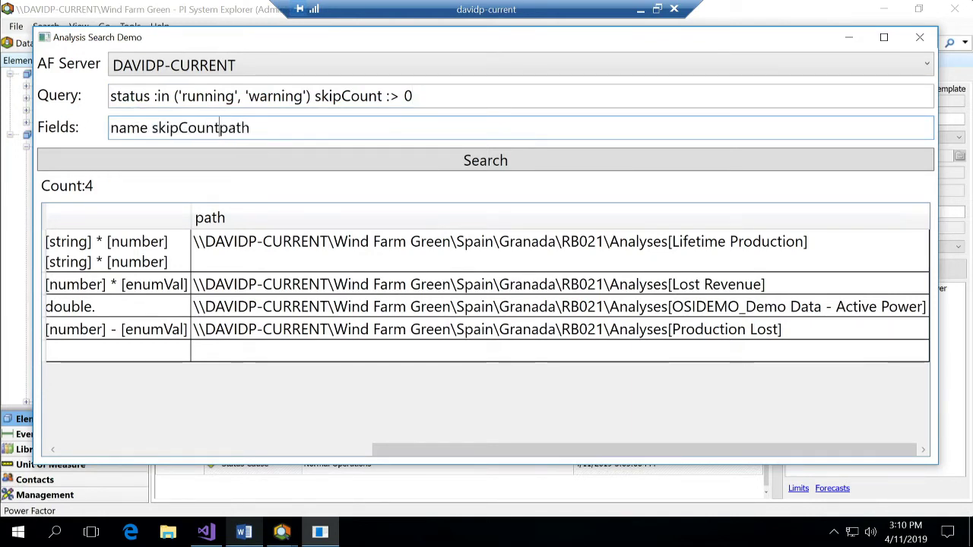
{"action": "left_click", "coordinate": [349, 155]}
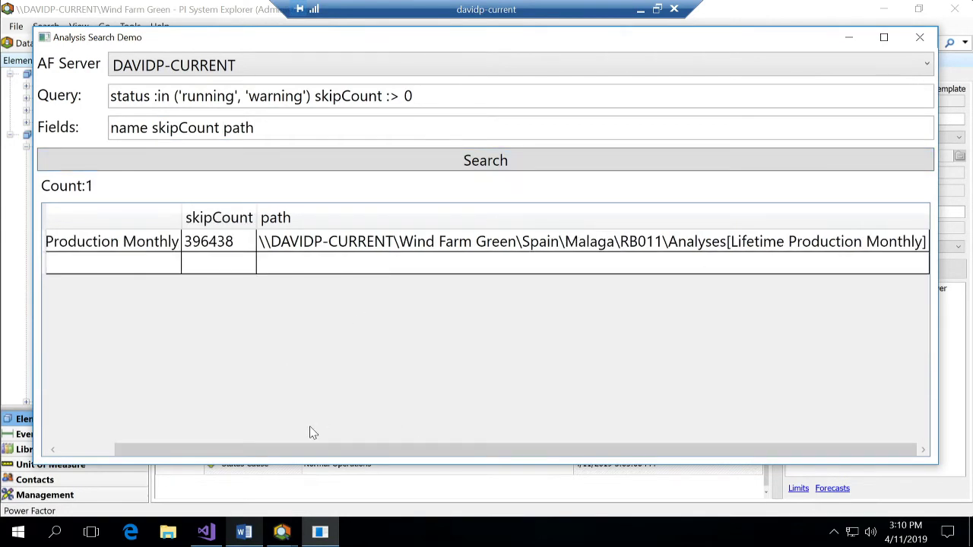
{"action": "left_click_drag", "start_coordinate": [311, 451], "coordinate": [137, 454]}
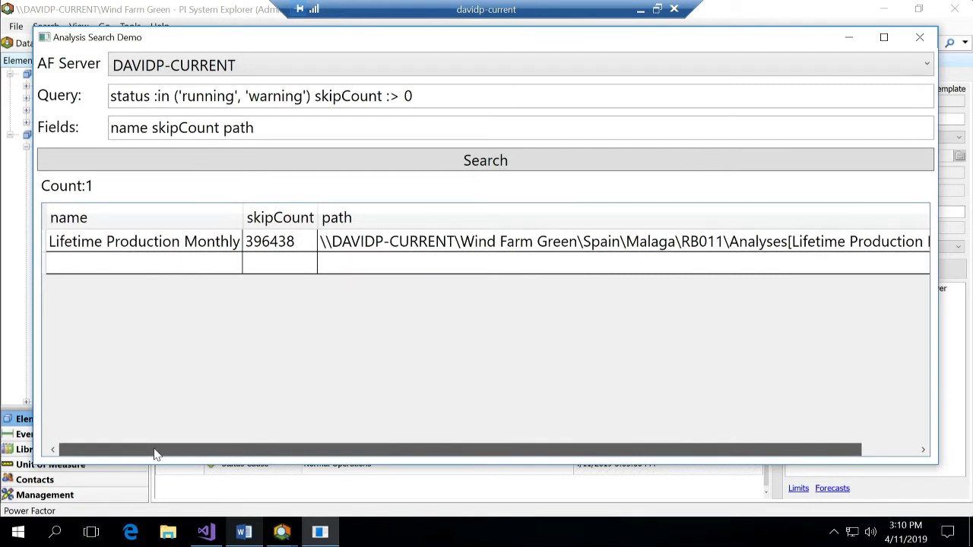
{"action": "left_click_drag", "start_coordinate": [155, 454], "coordinate": [516, 444]}
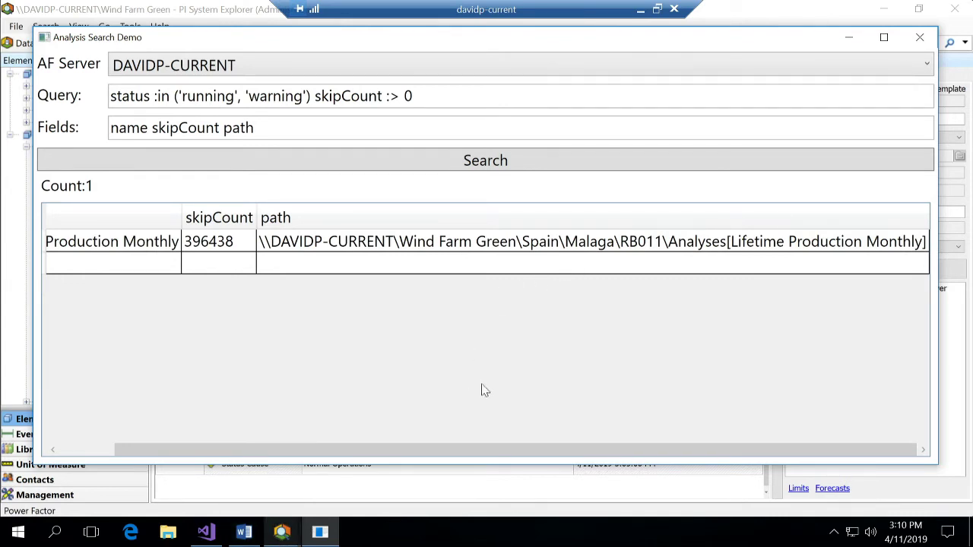
- Switch to PI System Explorer and select element RB011 under Spain, Malaga
{"action": "left_click", "coordinate": [282, 532]}
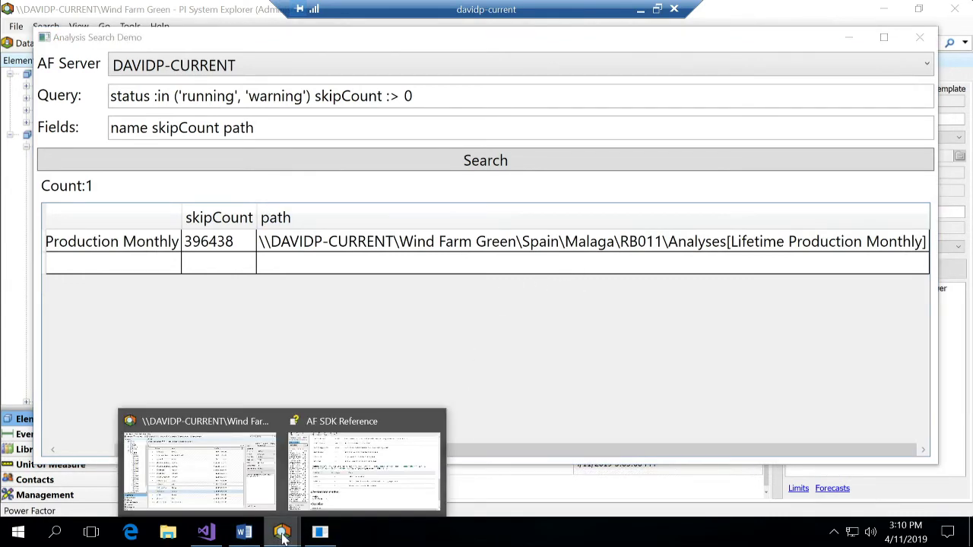
{"action": "left_click", "coordinate": [198, 459]}
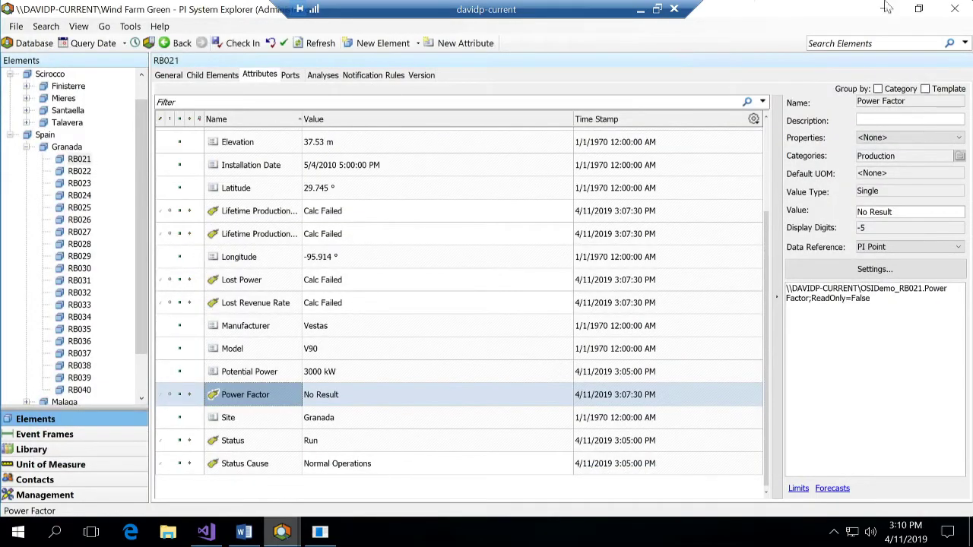
{"action": "left_click", "coordinate": [949, 13]}
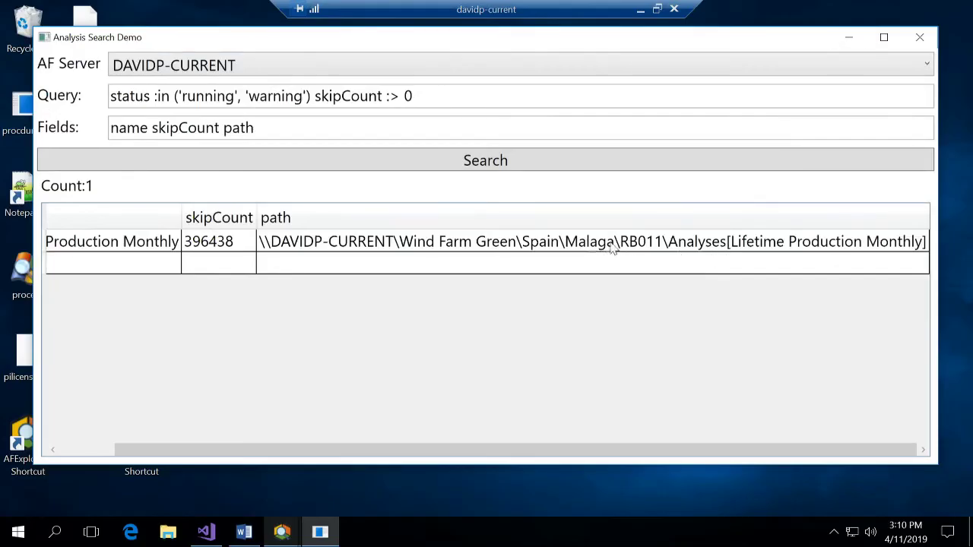
{"action": "mouse_move", "coordinate": [257, 536]}
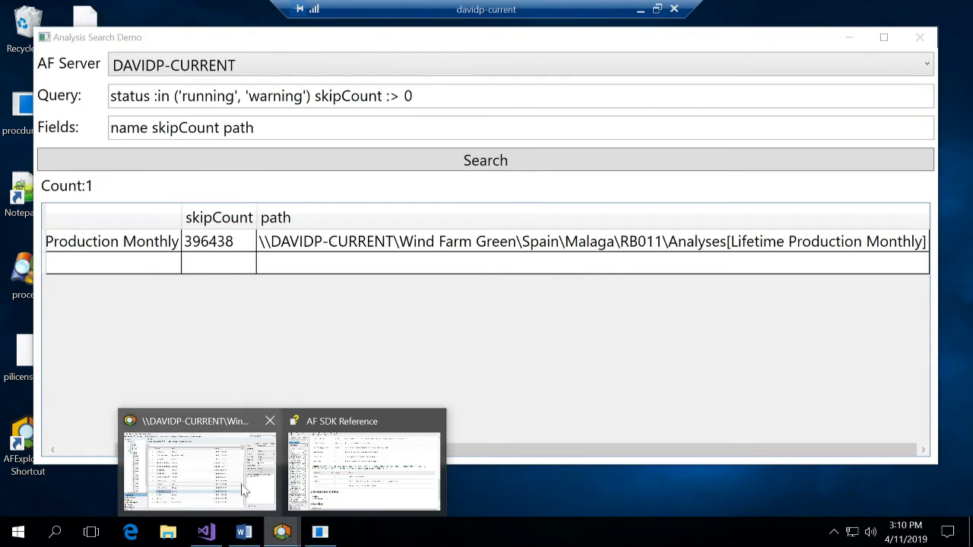
{"action": "left_click", "coordinate": [232, 436]}
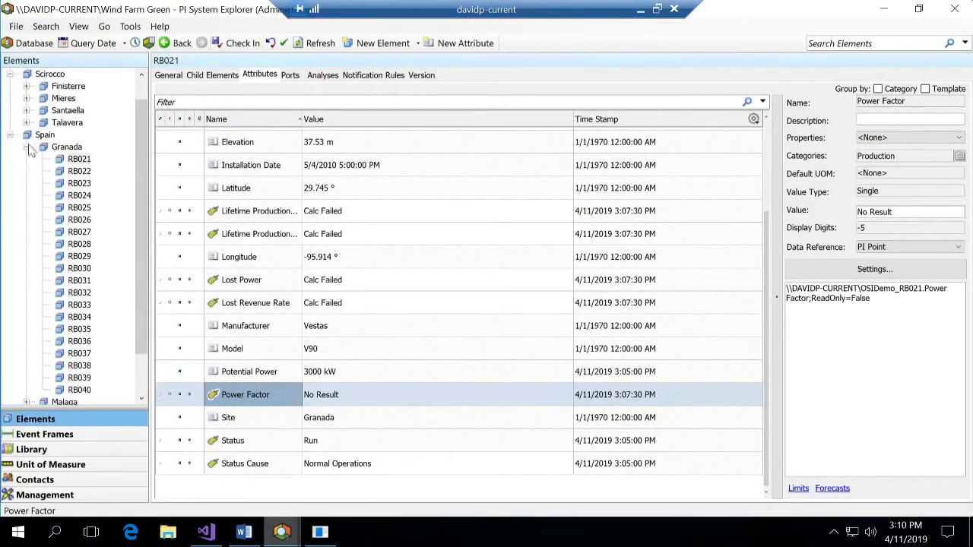
{"action": "left_click", "coordinate": [27, 146]}
{"action": "left_click", "coordinate": [26, 183]}
{"action": "left_click", "coordinate": [79, 195]}
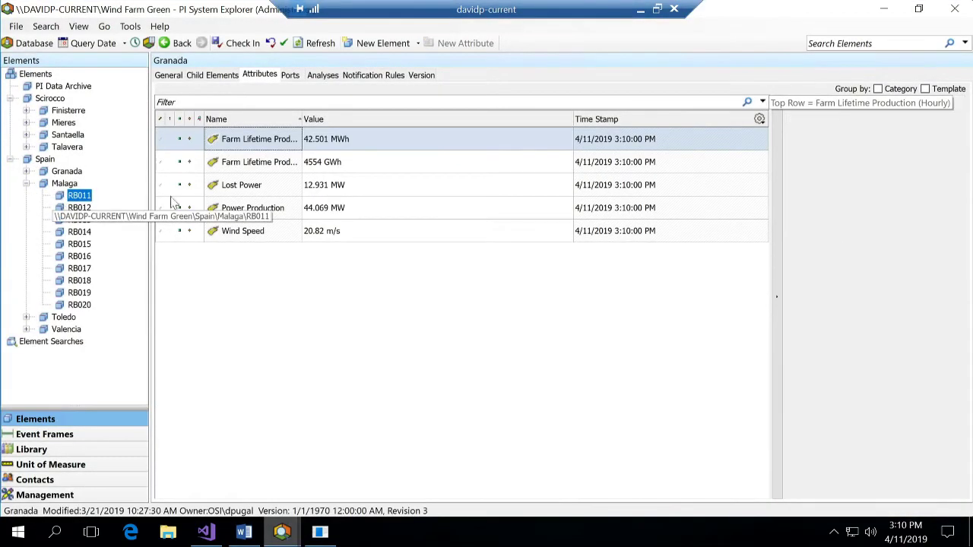
- Show RB011's analyses and open Lifetime Production Monthly to inspect its expressions and scheduling
{"action": "left_click", "coordinate": [323, 75]}
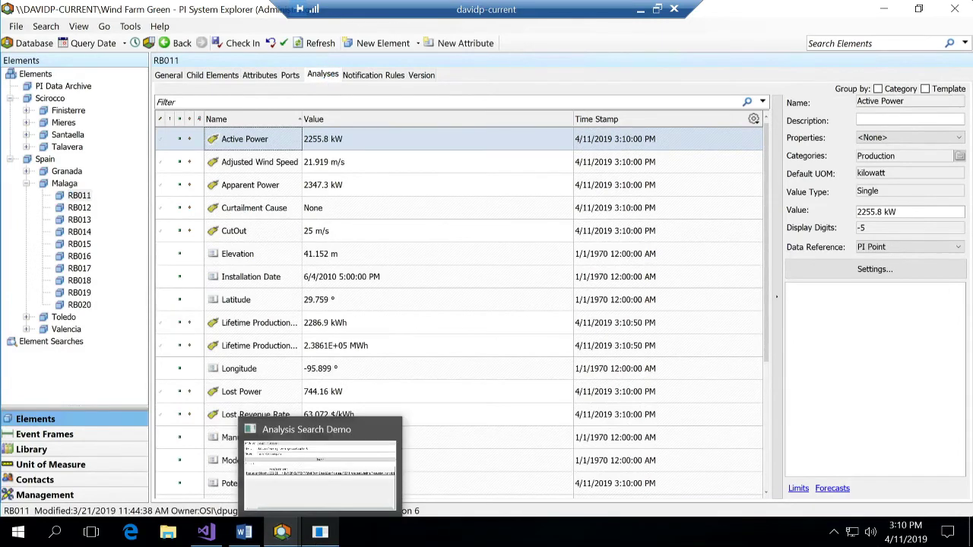
{"action": "left_click", "coordinate": [320, 531]}
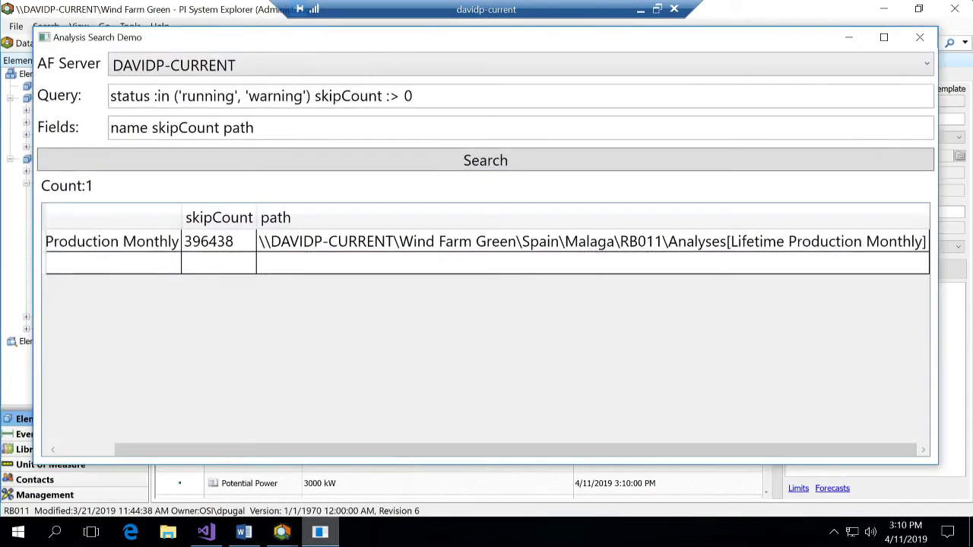
{"action": "left_click", "coordinate": [850, 38]}
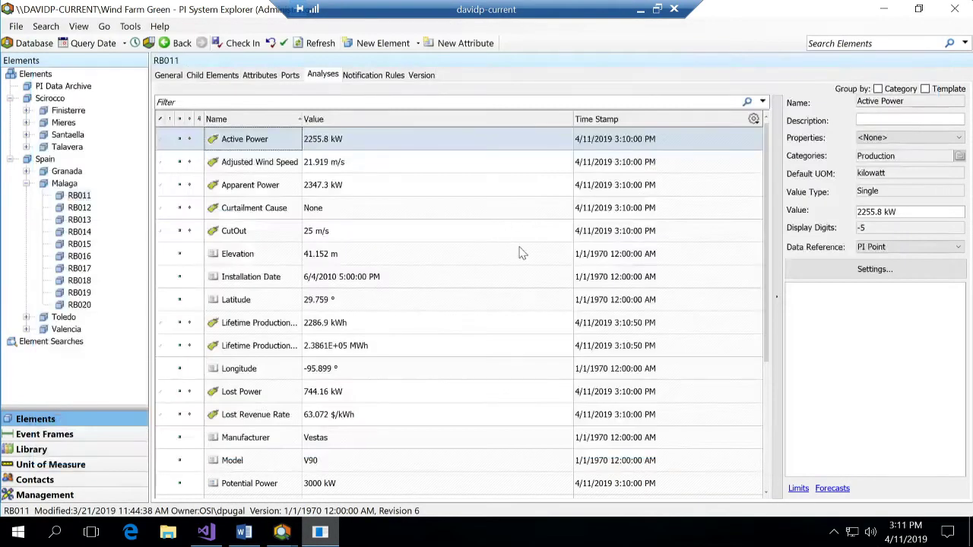
{"action": "left_click", "coordinate": [333, 77]}
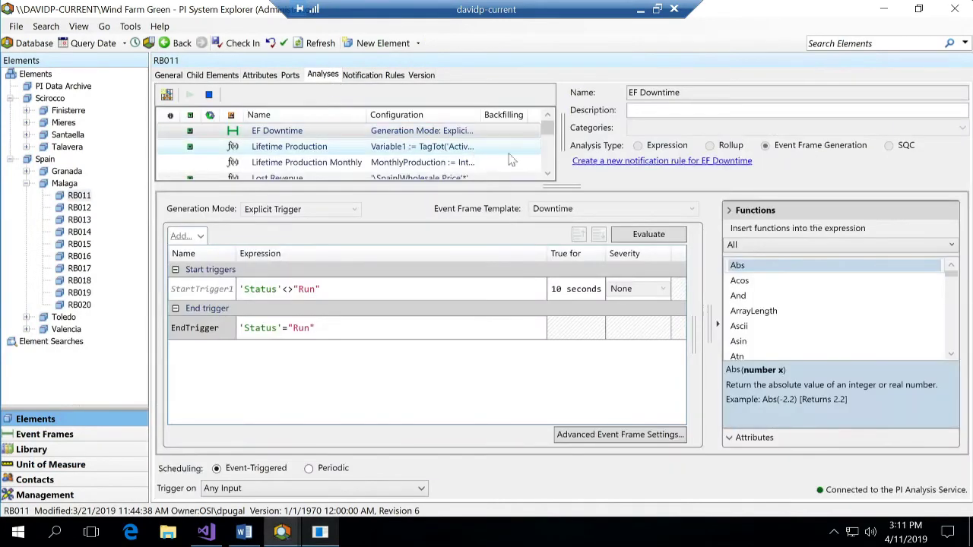
{"action": "left_click", "coordinate": [354, 164]}
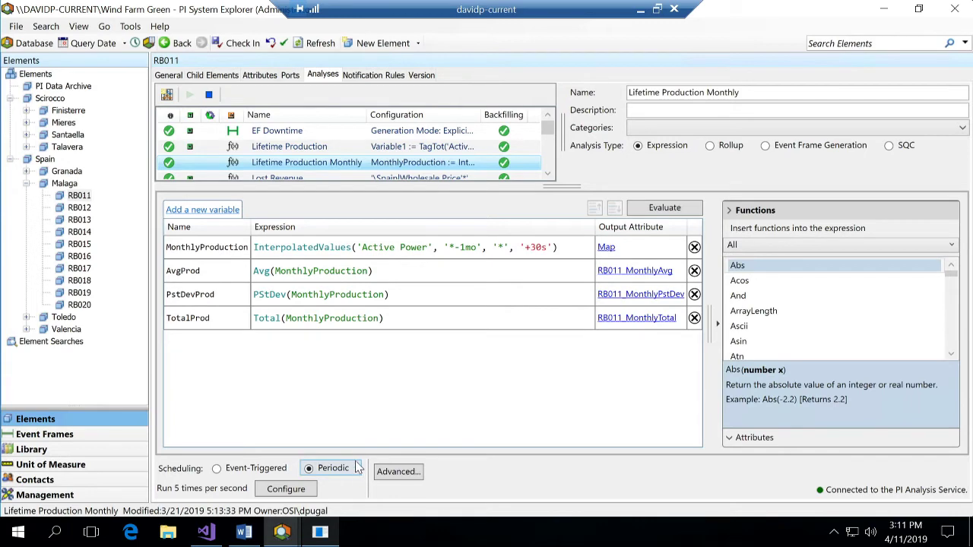
- Return to the Analysis Search Demo, add lastLag before path in the fields list, and rerun the search
{"action": "left_click", "coordinate": [320, 532]}
{"action": "left_click", "coordinate": [426, 94]}
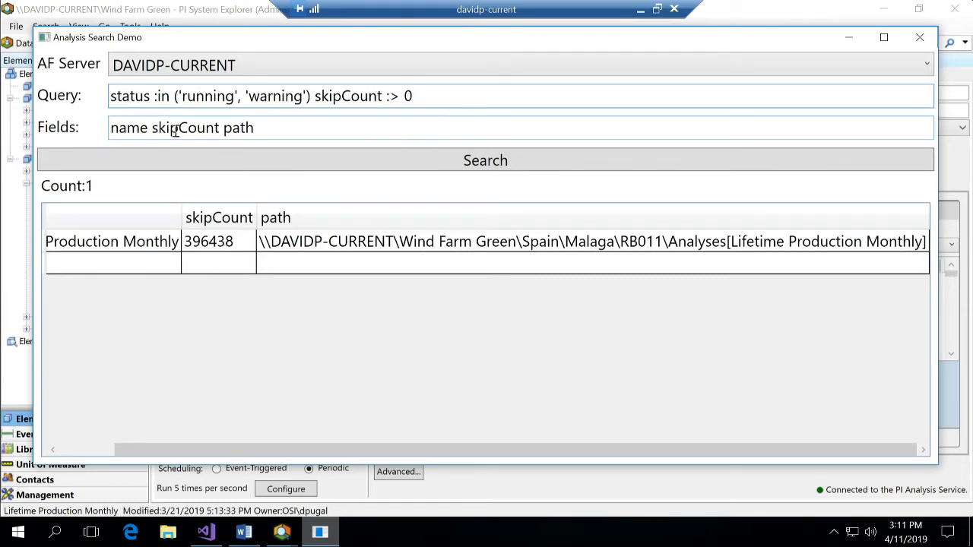
{"action": "left_click", "coordinate": [221, 127]}
{"action": "type", "text": "lastLag"}
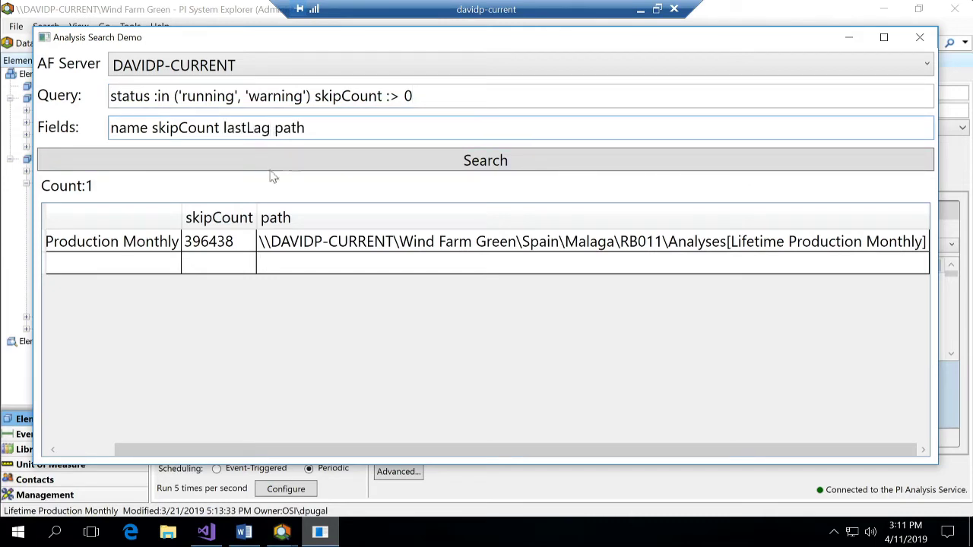
{"action": "left_click", "coordinate": [308, 160]}
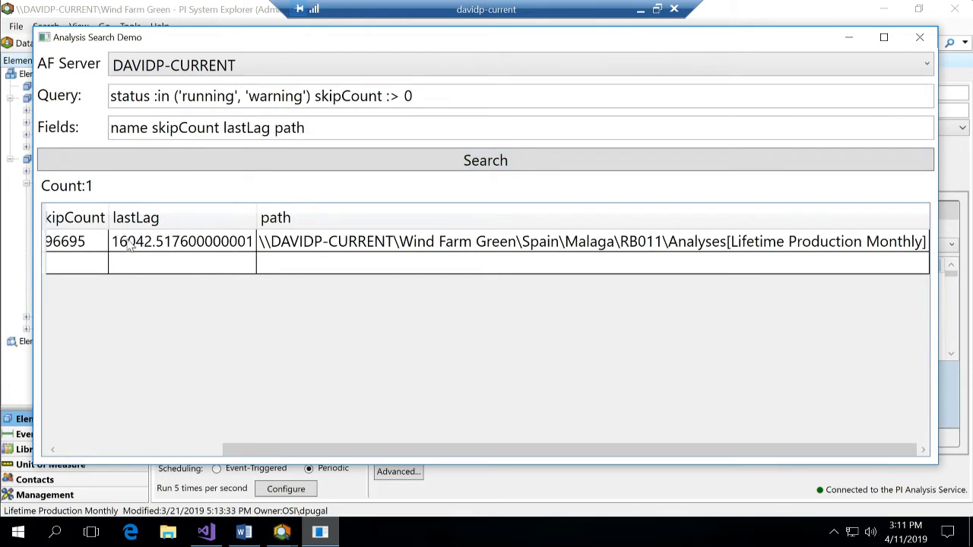
{"action": "left_click_drag", "start_coordinate": [253, 449], "coordinate": [87, 450]}
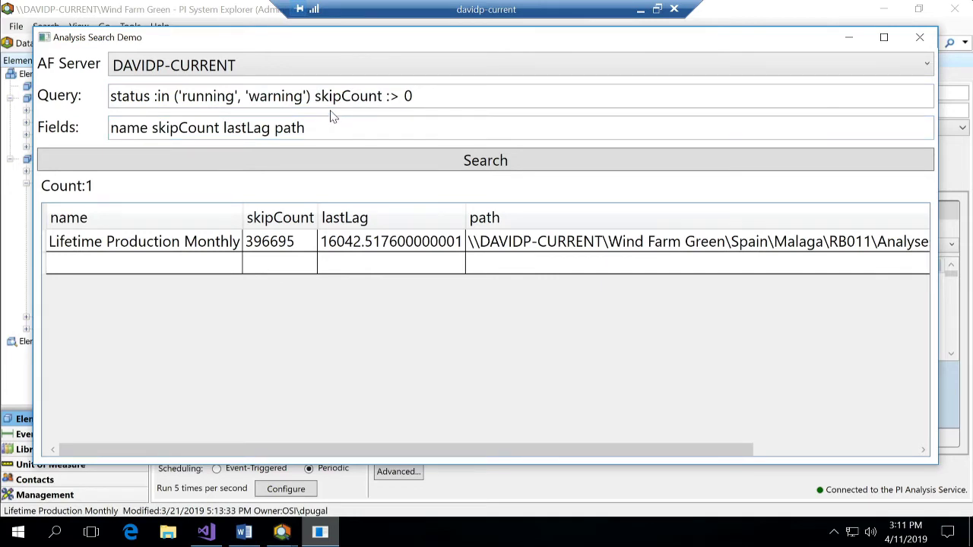
- Replace the skipCount condition in the query with lastLag:>7000 and run the search
{"action": "left_click_drag", "start_coordinate": [428, 101], "coordinate": [315, 96]}
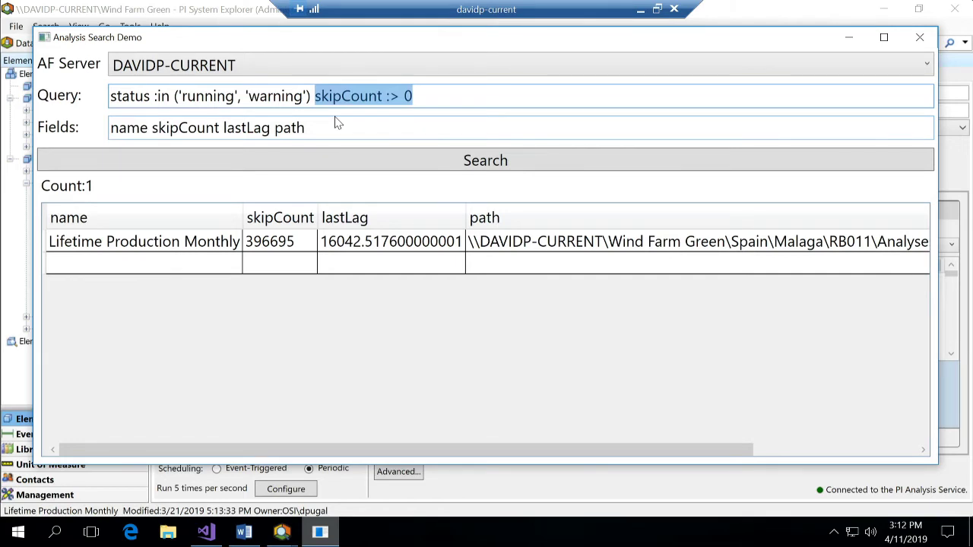
{"action": "key", "text": "Delete"}
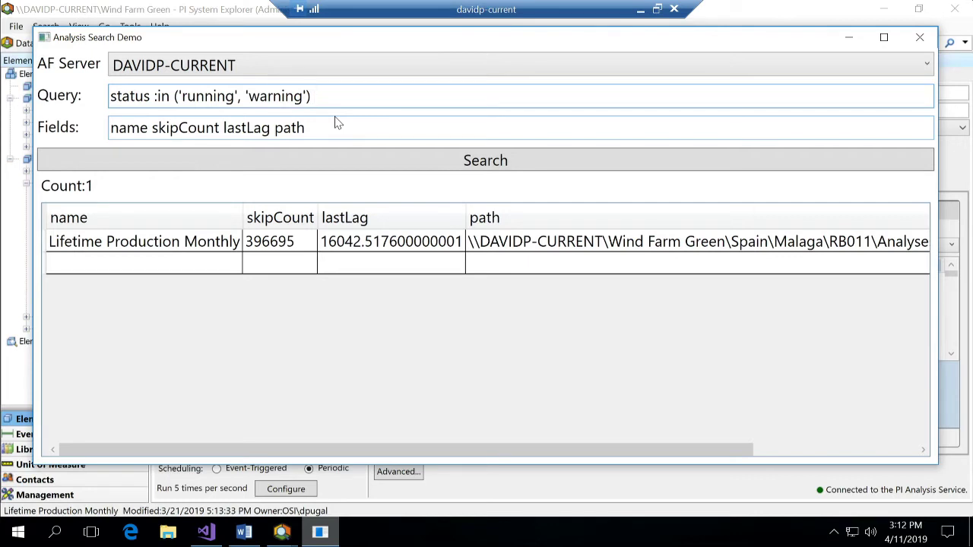
{"action": "type", "text": "lastLag:>5000"}
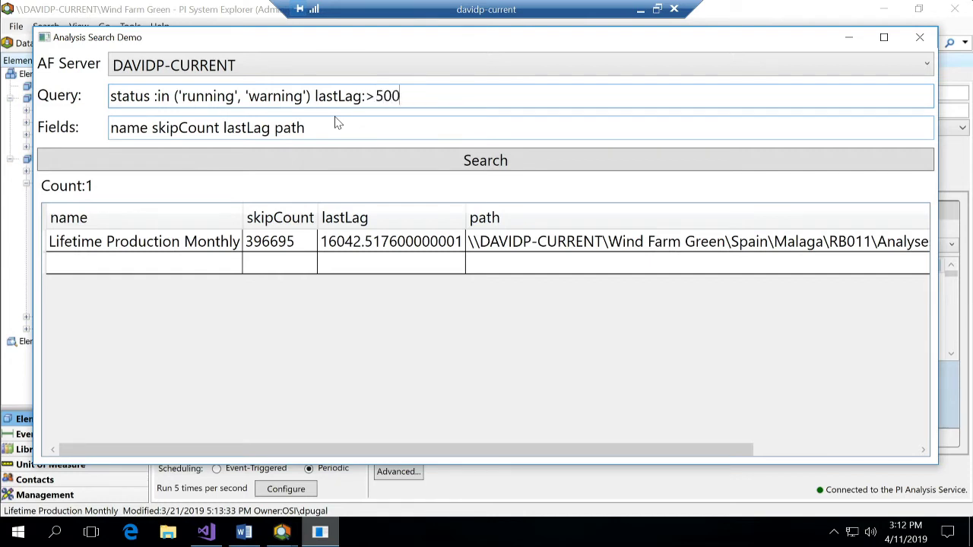
{"action": "key", "text": "BackSpace"}
{"action": "key", "text": "BackSpace"}
{"action": "key", "text": "BackSpace"}
{"action": "type", "text": "7000"}
{"action": "left_click", "coordinate": [383, 169]}
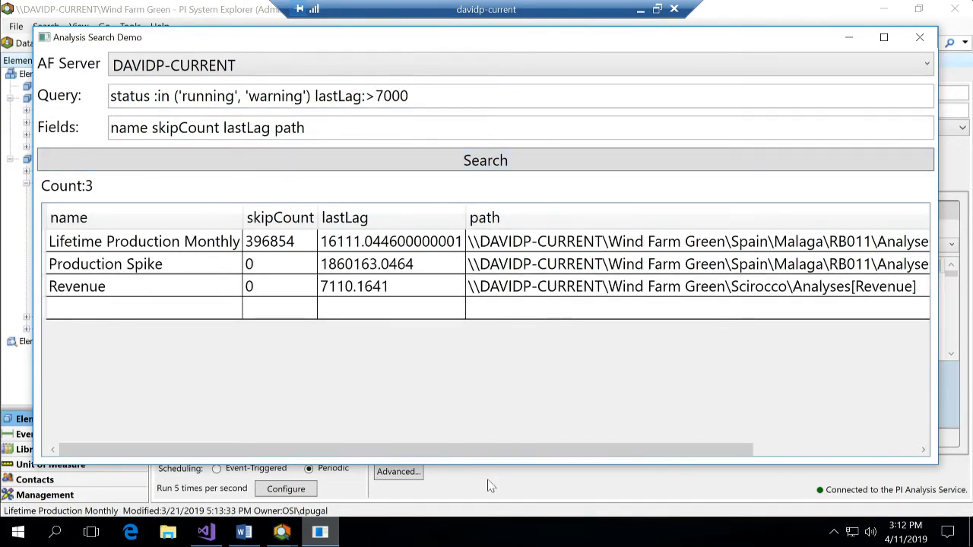
- Examine the names, lag values and full paths of the analyses returned by the lastLag search
{"action": "left_click_drag", "start_coordinate": [453, 452], "coordinate": [446, 451]}
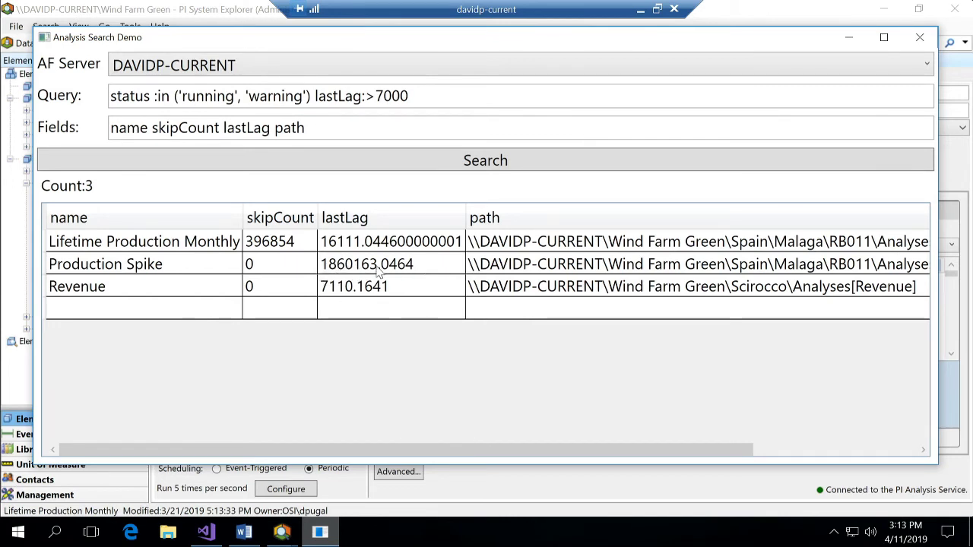
{"action": "left_click_drag", "start_coordinate": [371, 451], "coordinate": [417, 453]}
{"action": "right_click", "coordinate": [456, 451]}
{"action": "left_click", "coordinate": [468, 454]}
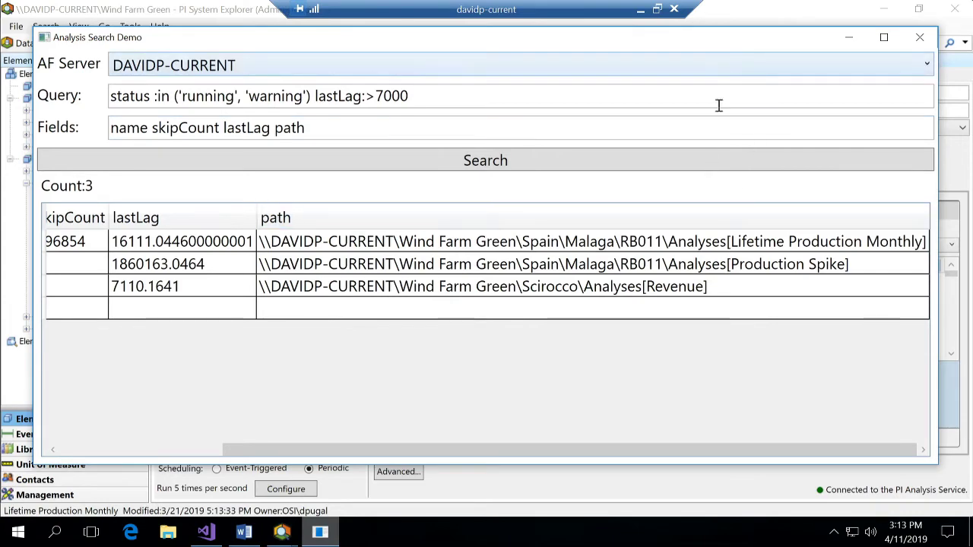
{"action": "left_click_drag", "start_coordinate": [616, 451], "coordinate": [269, 452]}
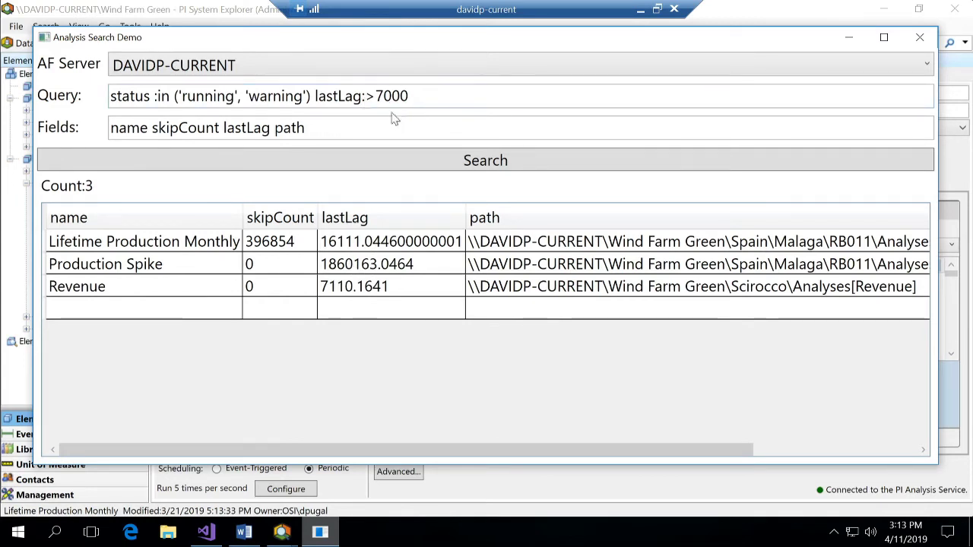
{"action": "left_click", "coordinate": [339, 130]}
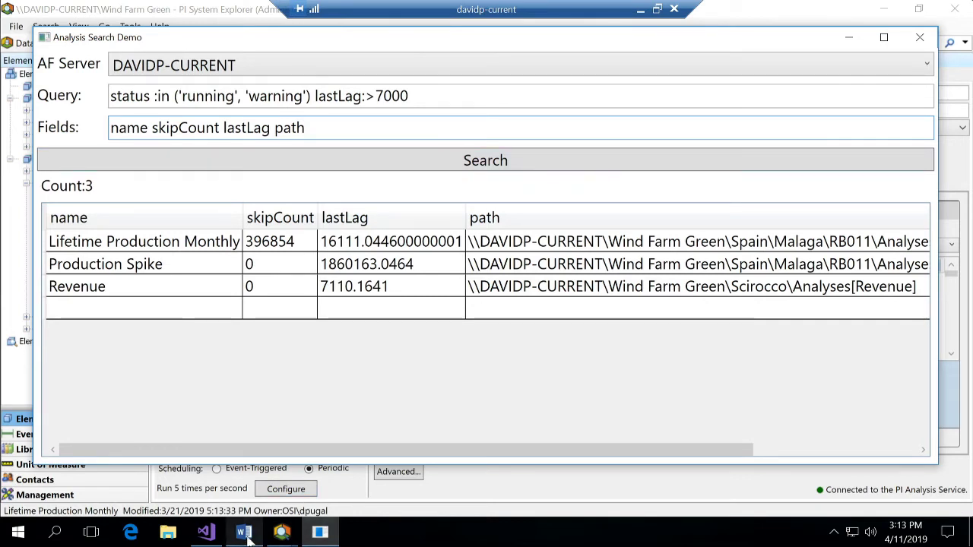
- Switch to the AF SDK Reference and look up the lastElapsed and averageTriggerTime runtime fields
{"action": "mouse_move", "coordinate": [283, 533]}
{"action": "left_click", "coordinate": [381, 467]}
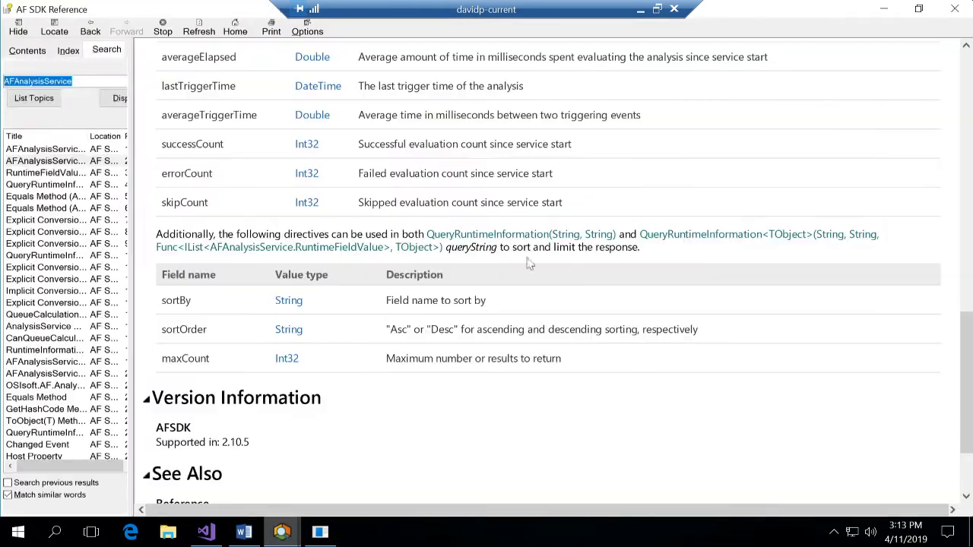
{"action": "scroll", "coordinate": [341, 214], "scroll_direction": "up", "scroll_amount": 3}
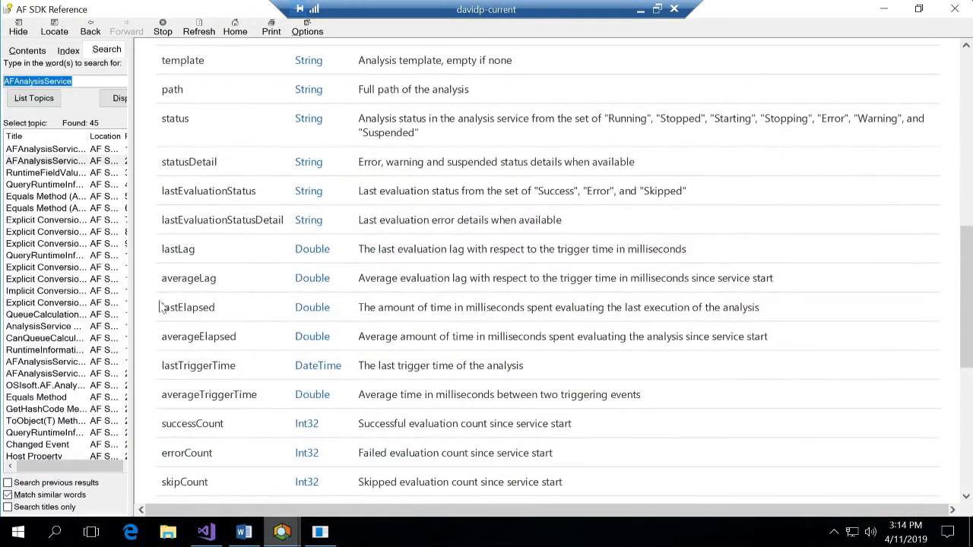
{"action": "left_click_drag", "start_coordinate": [163, 307], "coordinate": [250, 308]}
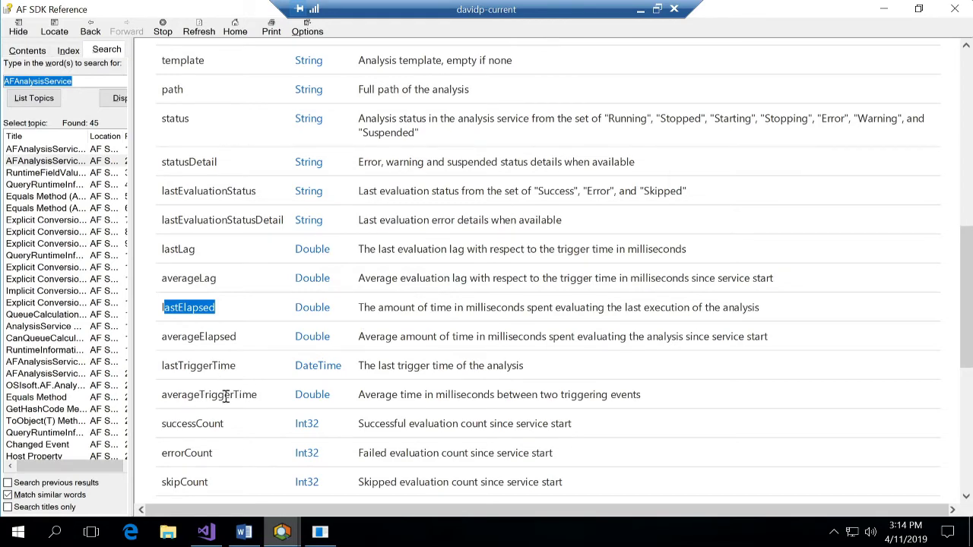
{"action": "left_click_drag", "start_coordinate": [234, 395], "coordinate": [183, 396]}
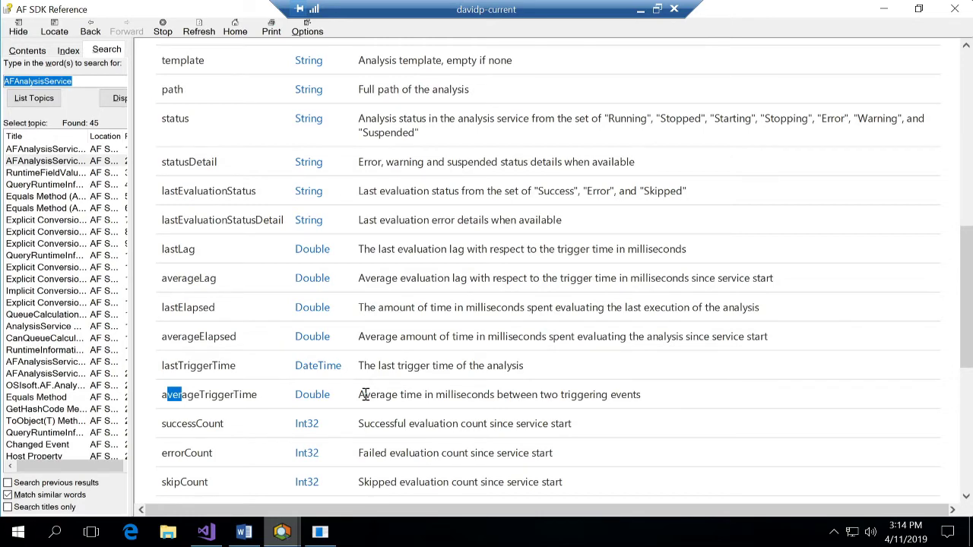
- Return to the Analysis Search Demo, add lastElapsed and averageTrigger before path in the fields list, and rerun the search
{"action": "key", "text": "alt+Tab"}
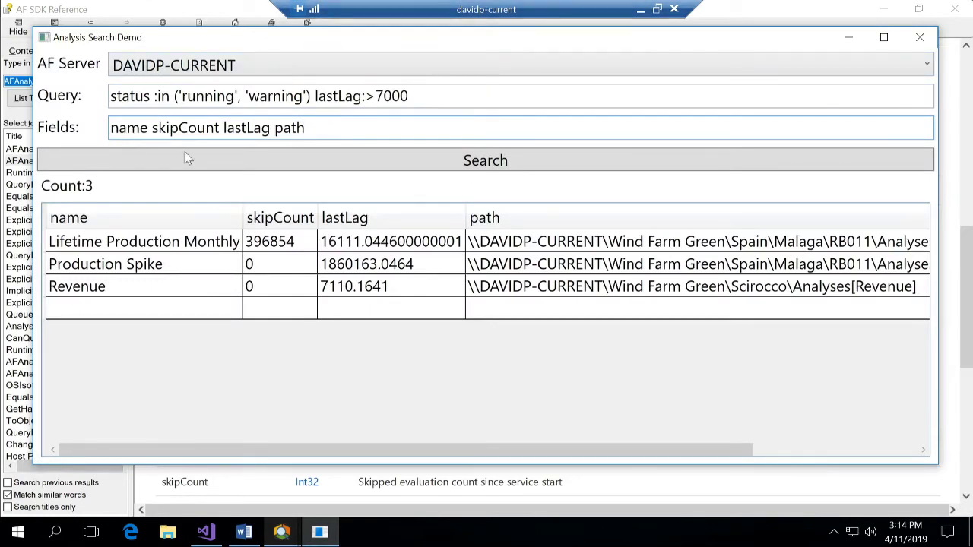
{"action": "double_click", "coordinate": [202, 125]}
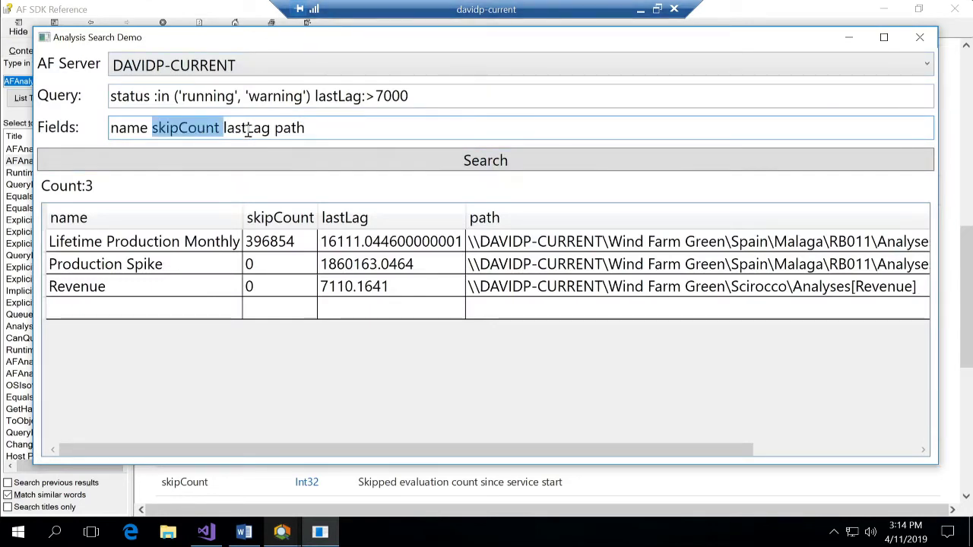
{"action": "left_click", "coordinate": [269, 129]}
{"action": "type", "text": "lastElapse"}
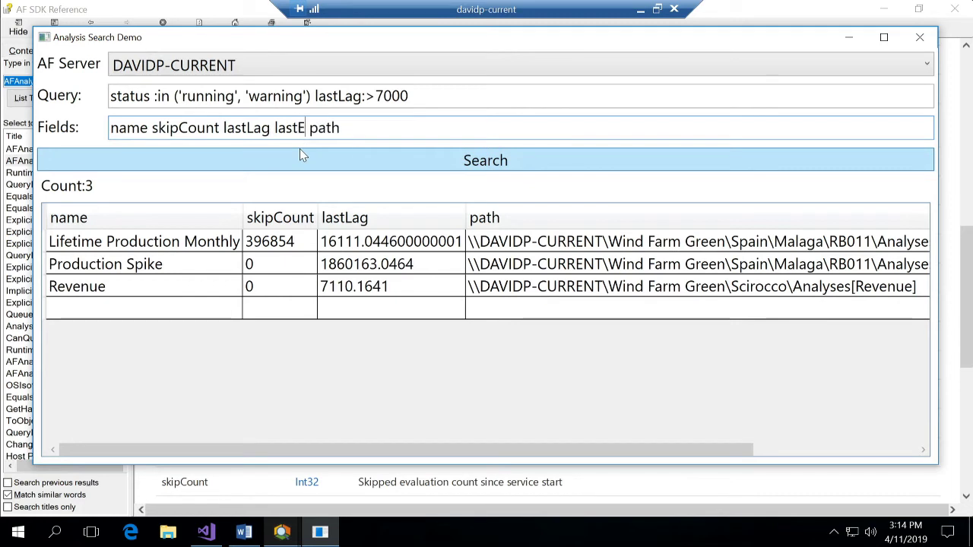
{"action": "type", "text": "d av"}
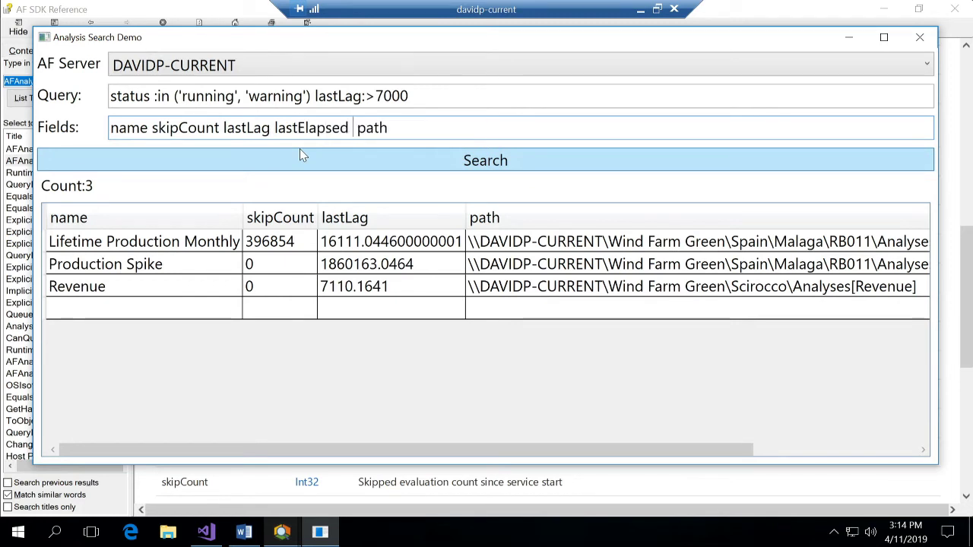
{"action": "type", "text": "erageTrigger"}
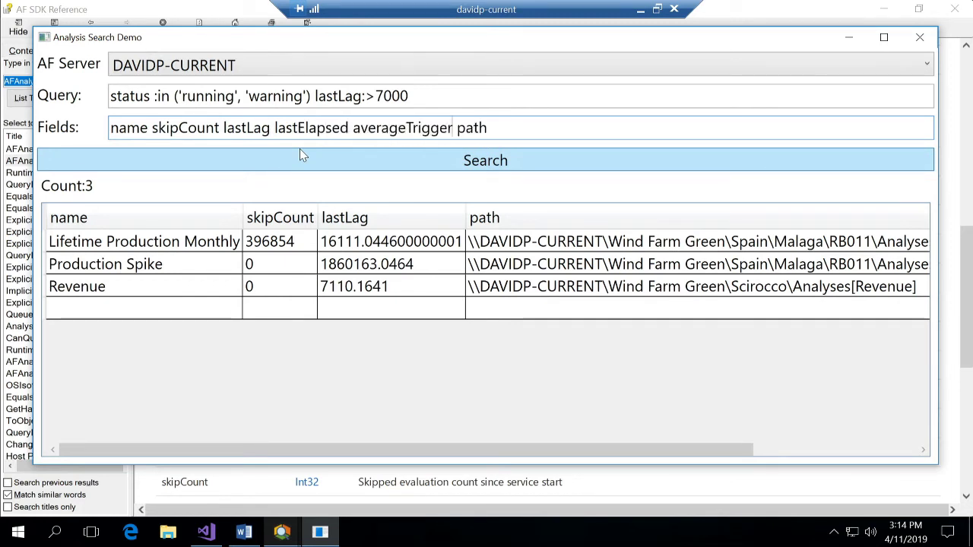
{"action": "left_click", "coordinate": [314, 170]}
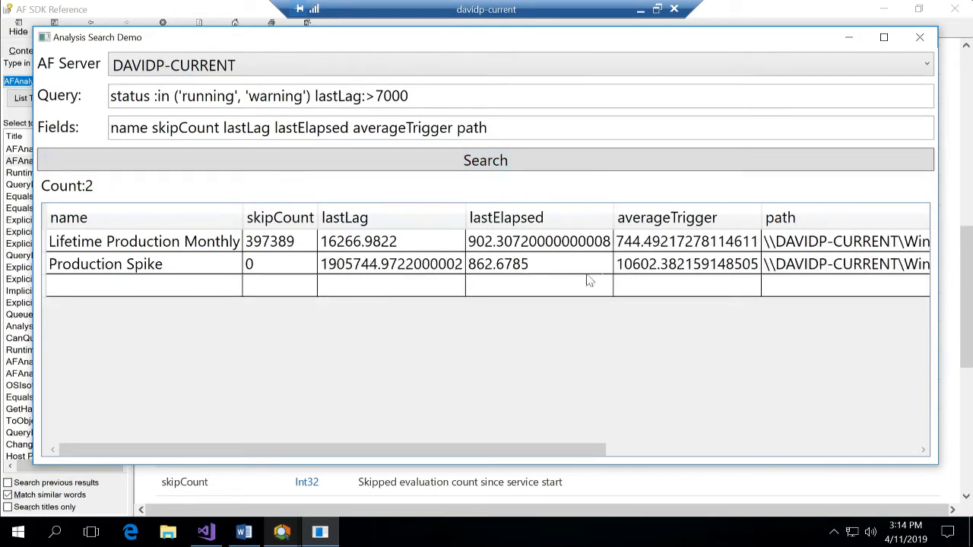
- Compare the lastElapsed and averageTrigger values of the Production Spike and Lifetime Production Monthly analyses
{"action": "left_click", "coordinate": [100, 272]}
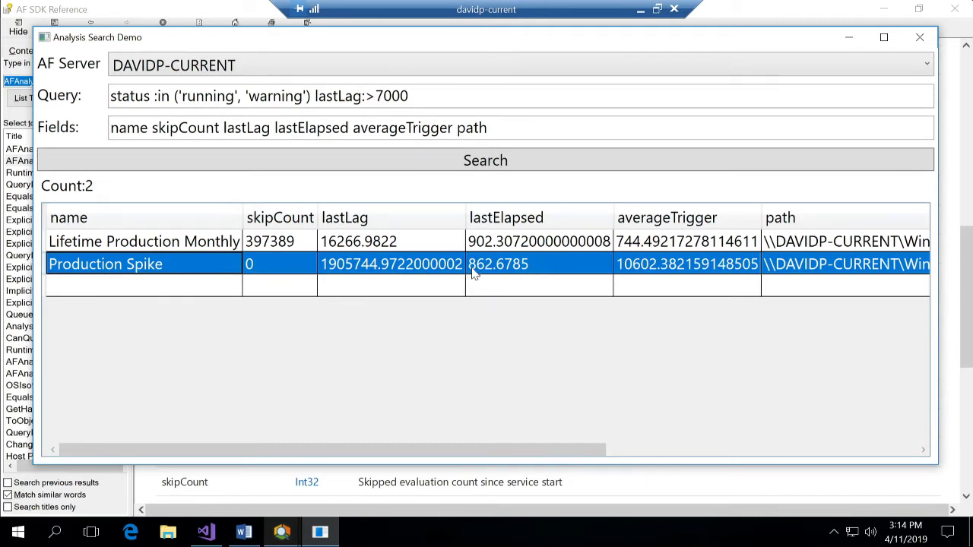
{"action": "key", "text": "alt+Tab"}
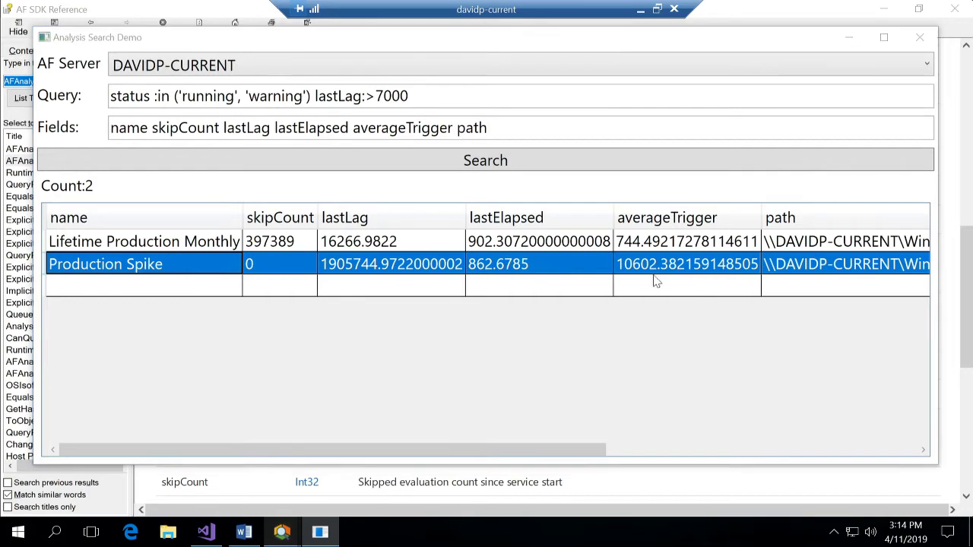
{"action": "key", "text": "alt+Tab"}
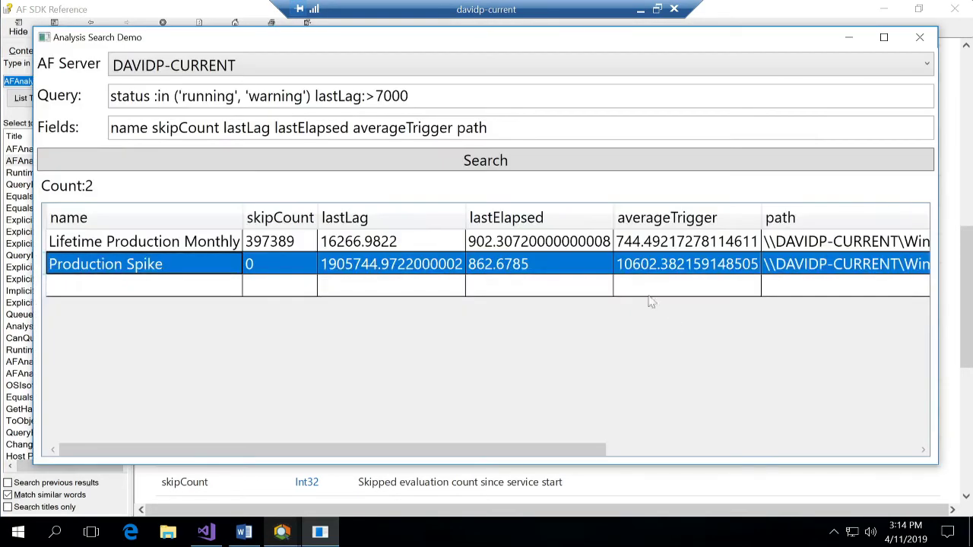
{"action": "left_click", "coordinate": [639, 249]}
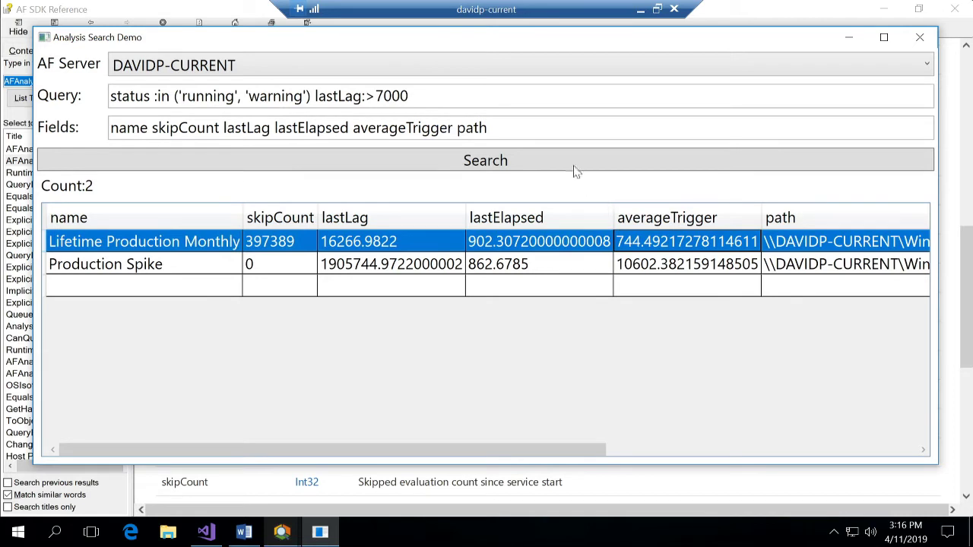
{"action": "left_click", "coordinate": [426, 88]}
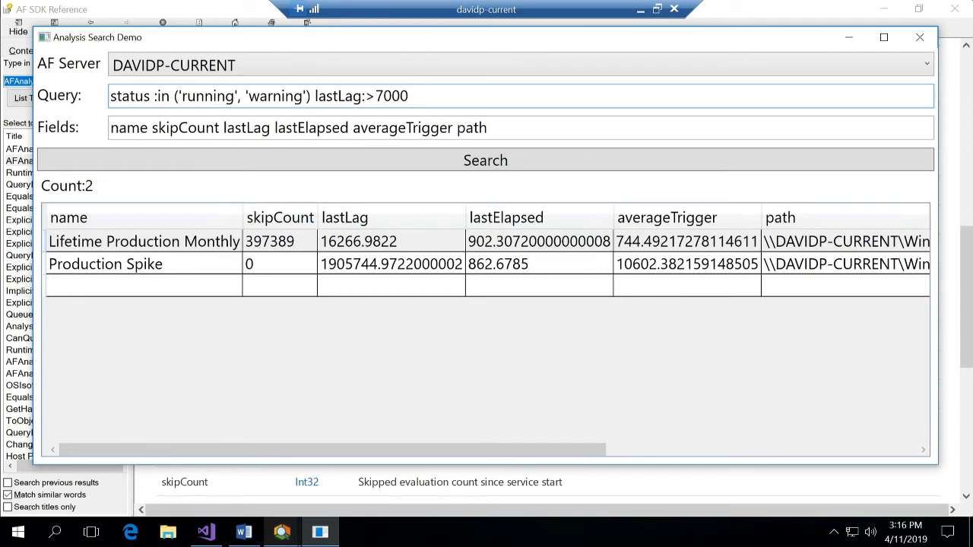
{"action": "type", "text": "lastElapsed :> "}
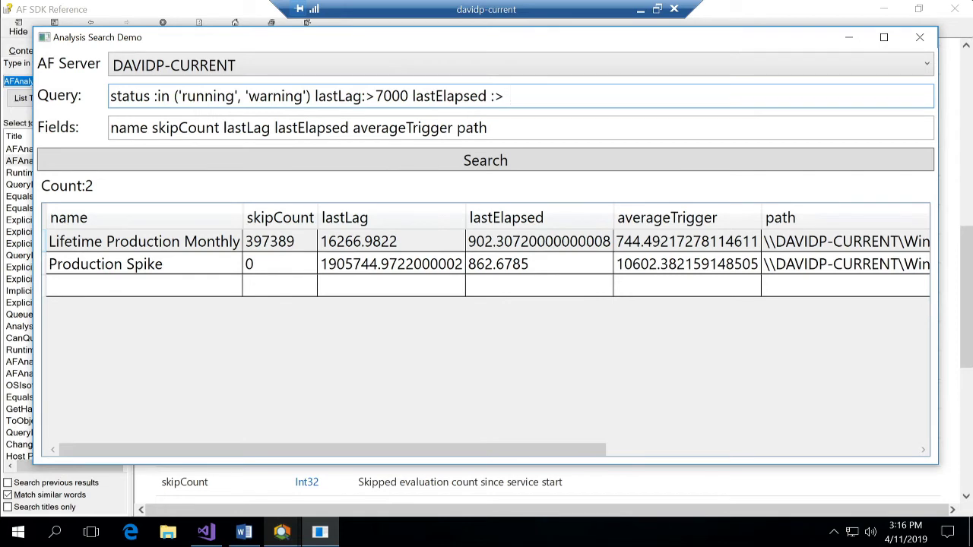
{"action": "type", "text": "averageTrigger"}
{"action": "key", "text": "BackSpace"}
{"action": "type", "text": "d"}
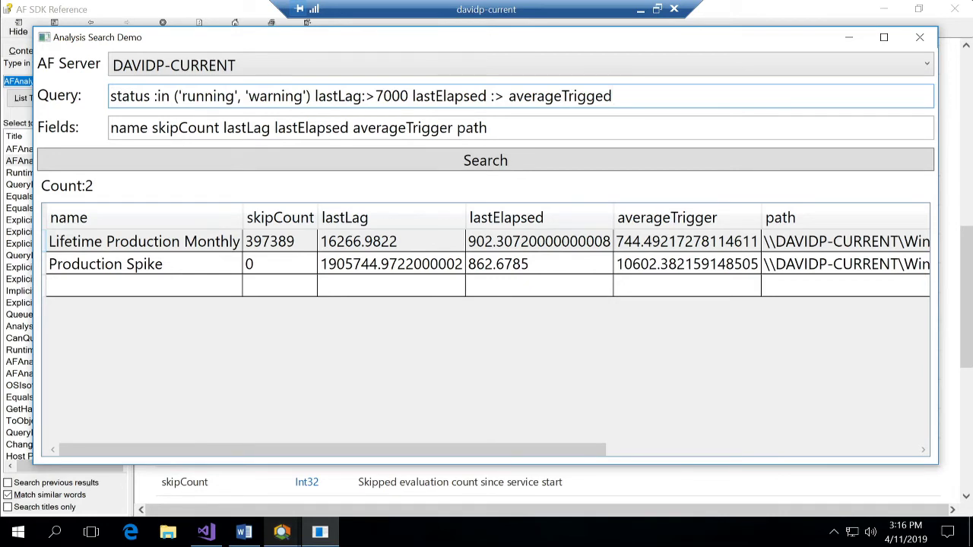
{"action": "key", "text": "BackSpace"}
{"action": "key", "text": "BackSpace"}
{"action": "key", "text": "BackSpace"}
{"action": "key", "text": "BackSpace"}
{"action": "key", "text": "BackSpace"}
{"action": "key", "text": "BackSpace"}
{"action": "key", "text": "BackSpace"}
{"action": "key", "text": "BackSpace"}
{"action": "key", "text": "BackSpace"}
{"action": "key", "text": "BackSpace"}
{"action": "key", "text": "BackSpace"}
{"action": "key", "text": "BackSpace"}
{"action": "key", "text": "BackSpace"}
{"action": "key", "text": "BackSpace"}
{"action": "key", "text": "BackSpace"}
{"action": "key", "text": "BackSpace"}
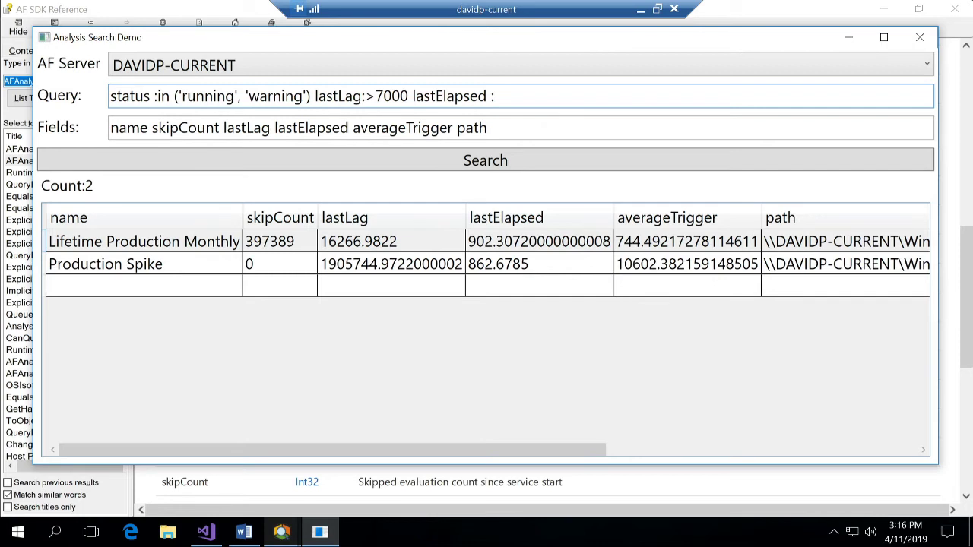
{"action": "key", "text": "BackSpace"}
{"action": "key", "text": "BackSpace"}
{"action": "key", "text": "BackSpace"}
{"action": "key", "text": "BackSpace"}
{"action": "key", "text": "BackSpace"}
{"action": "key", "text": "BackSpace"}
{"action": "key", "text": "BackSpace"}
{"action": "key", "text": "BackSpace"}
{"action": "key", "text": "BackSpace"}
{"action": "key", "text": "BackSpace"}
{"action": "key", "text": "BackSpace"}
{"action": "key", "text": "BackSpace"}
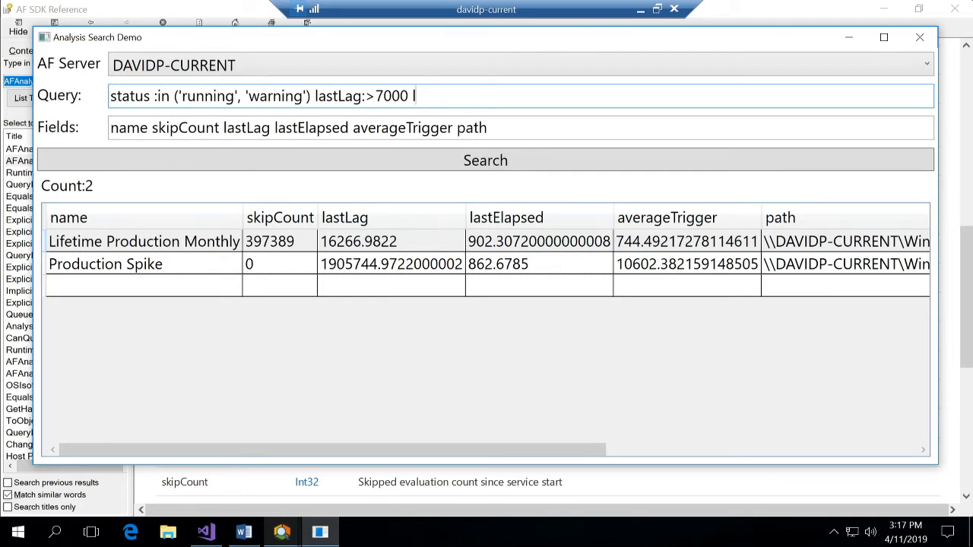
{"action": "key", "text": "BackSpace"}
{"action": "key", "text": "BackSpace"}
- Replace the lastLag condition in the query with lastTriggerTime :< '*-5m' and run the search
{"action": "left_click_drag", "start_coordinate": [423, 96], "coordinate": [313, 96]}
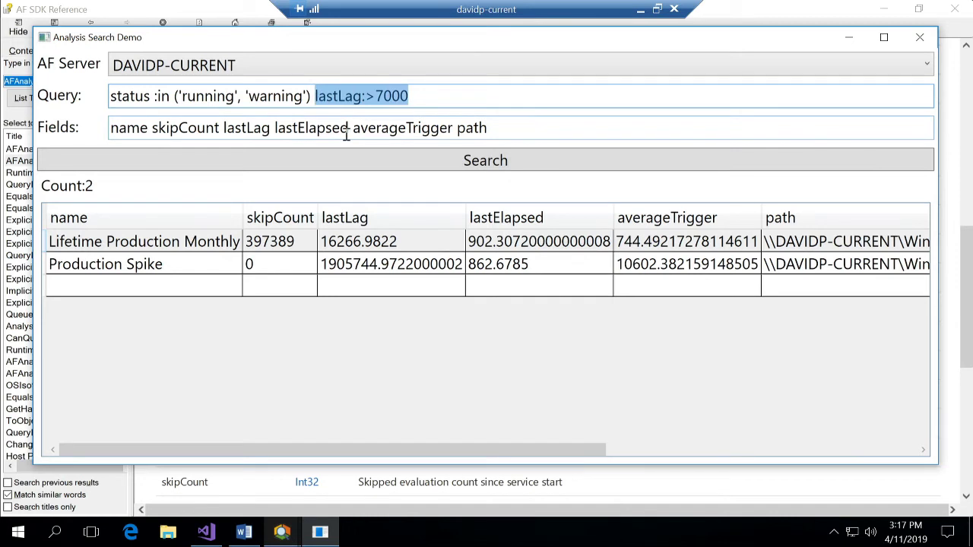
{"action": "type", "text": "lastTri"}
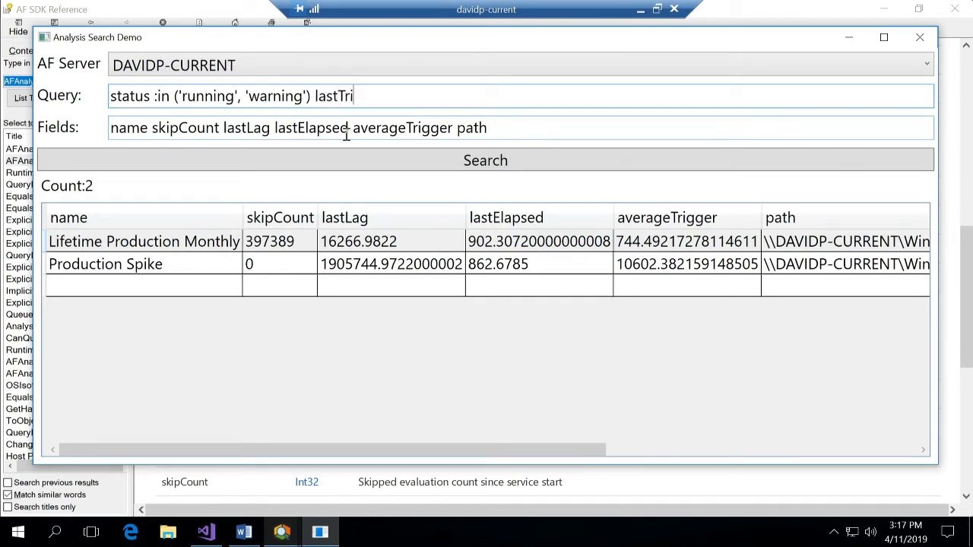
{"action": "type", "text": "ggerTime :< '*-5m'"}
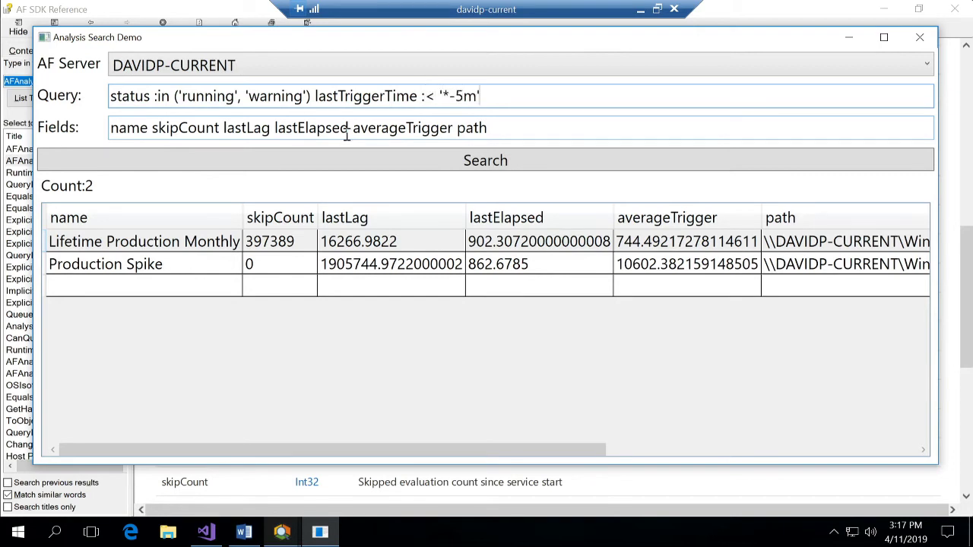
{"action": "left_click", "coordinate": [389, 158]}
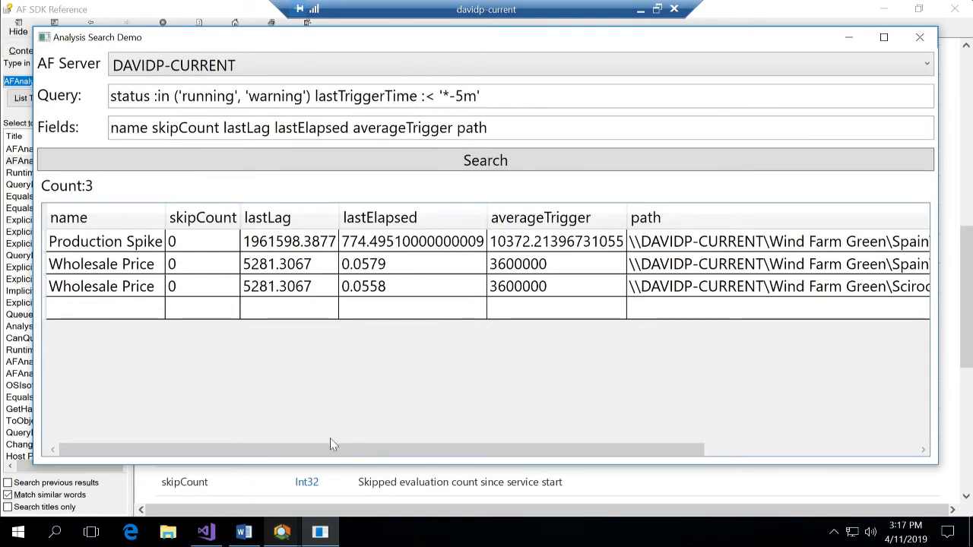
{"action": "left_click_drag", "start_coordinate": [359, 449], "coordinate": [327, 498]}
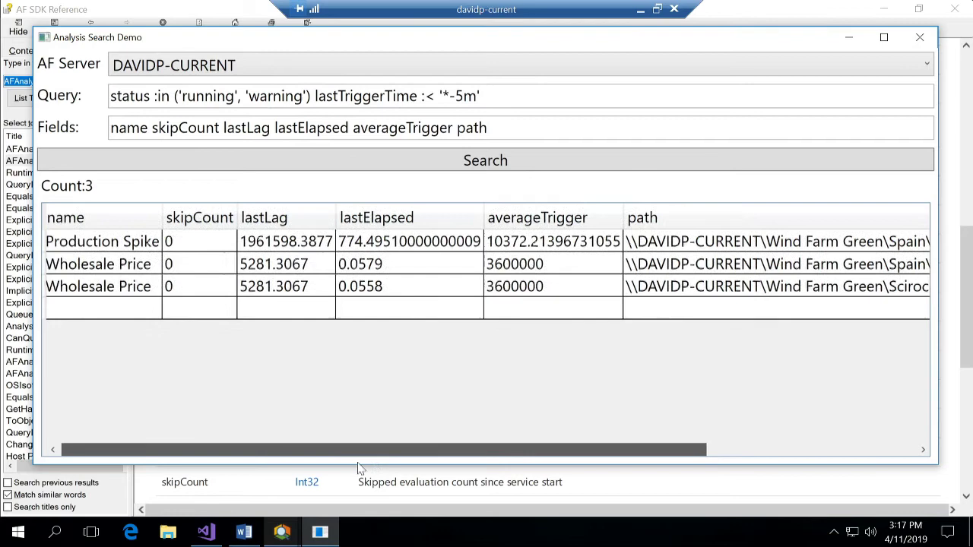
- Switch to the Word document and read scenario 3 about analyses in error
{"action": "left_click", "coordinate": [253, 534]}
{"action": "scroll", "coordinate": [308, 405], "scroll_direction": "down", "scroll_amount": 6}
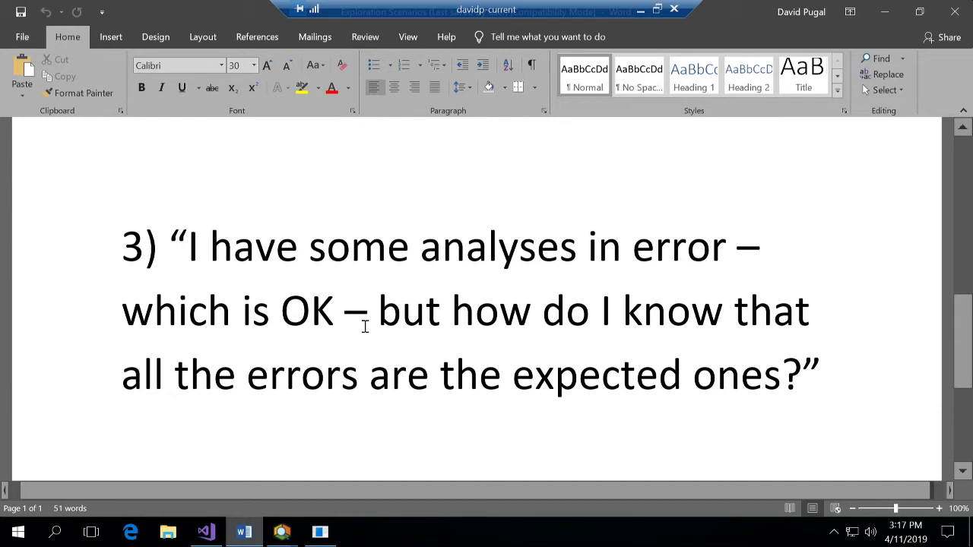
{"action": "left_click", "coordinate": [885, 12]}
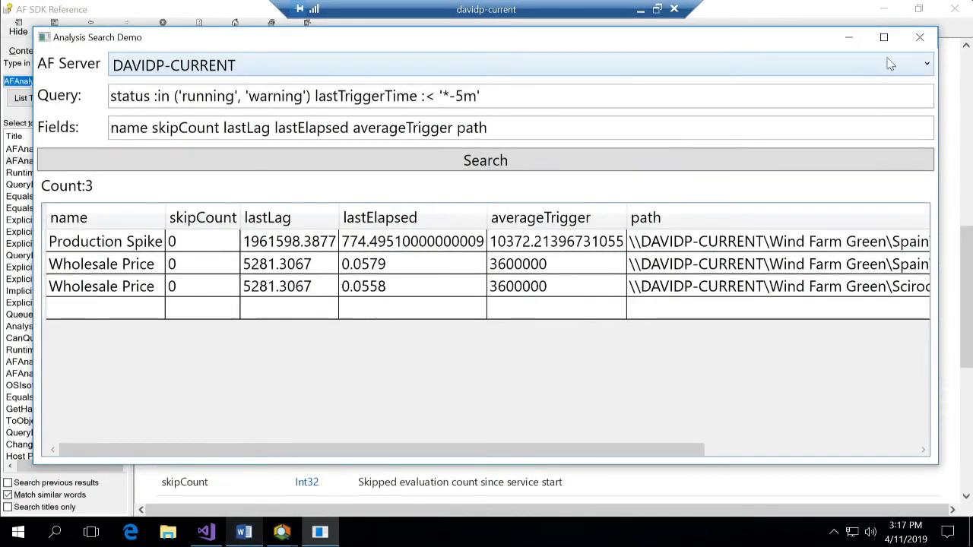
- Switch to PI System Explorer, open element GE026 under Toledo, and inspect the status of its EF Downtime and Lifetime Production analyses
{"action": "left_click", "coordinate": [789, 15]}
{"action": "mouse_move", "coordinate": [282, 532]}
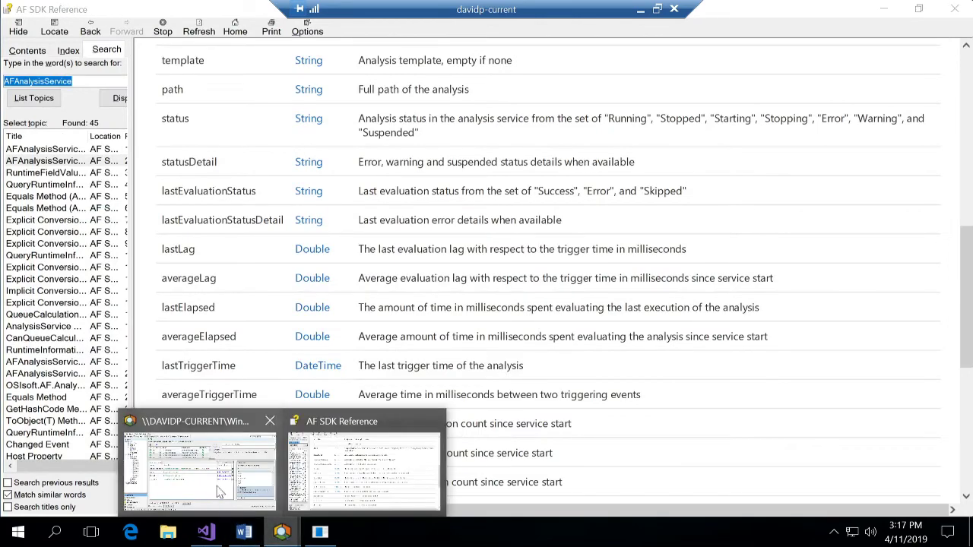
{"action": "left_click", "coordinate": [195, 441]}
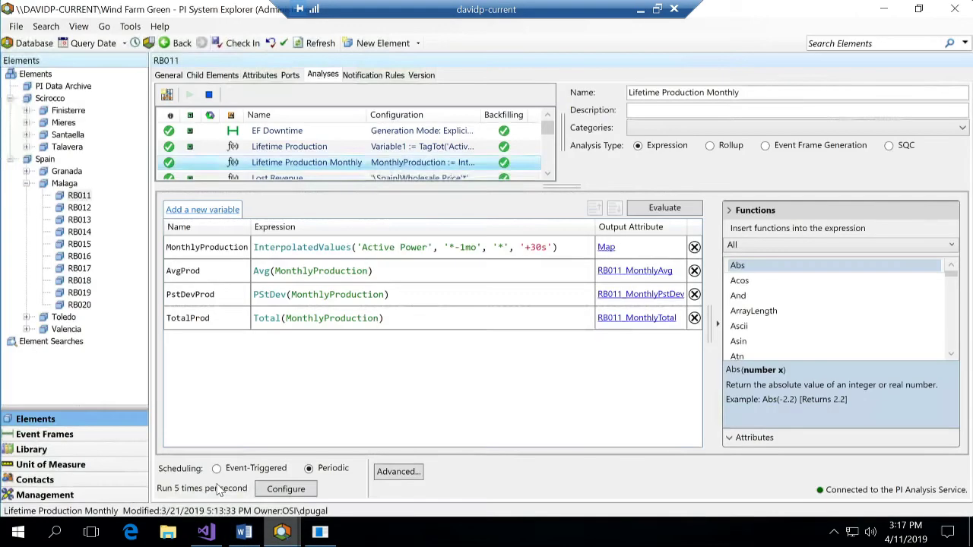
{"action": "left_click", "coordinate": [27, 317]}
{"action": "left_click", "coordinate": [82, 281]}
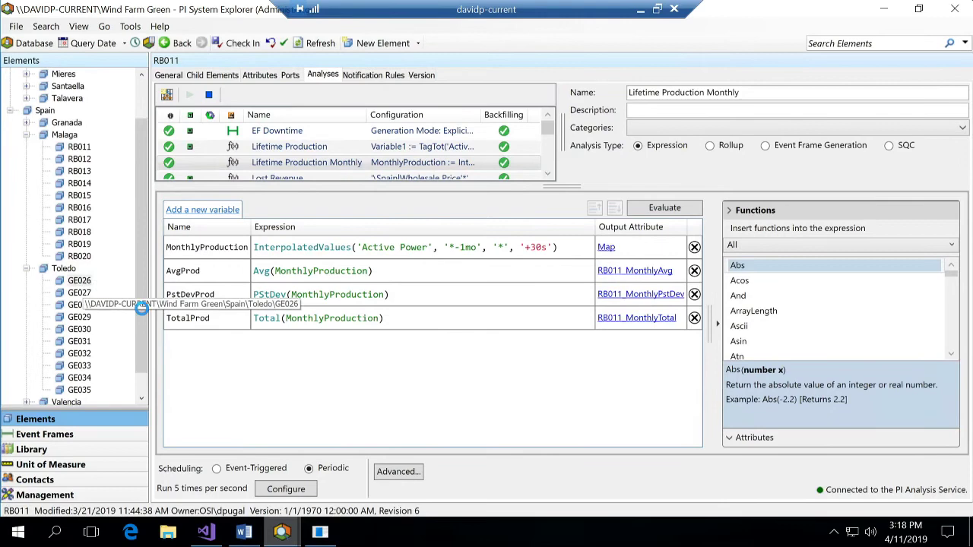
{"action": "left_click", "coordinate": [281, 132]}
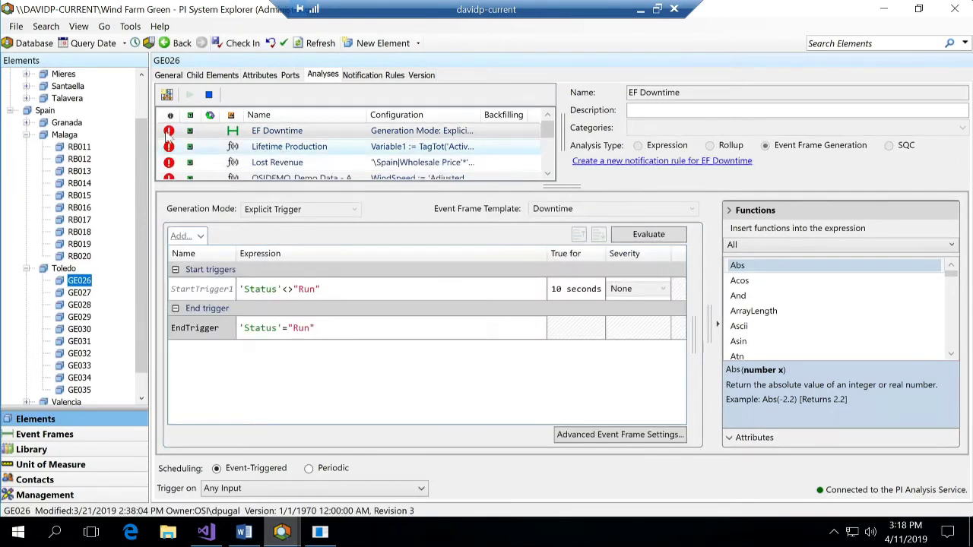
{"action": "mouse_move", "coordinate": [169, 130]}
{"action": "mouse_move", "coordinate": [168, 149]}
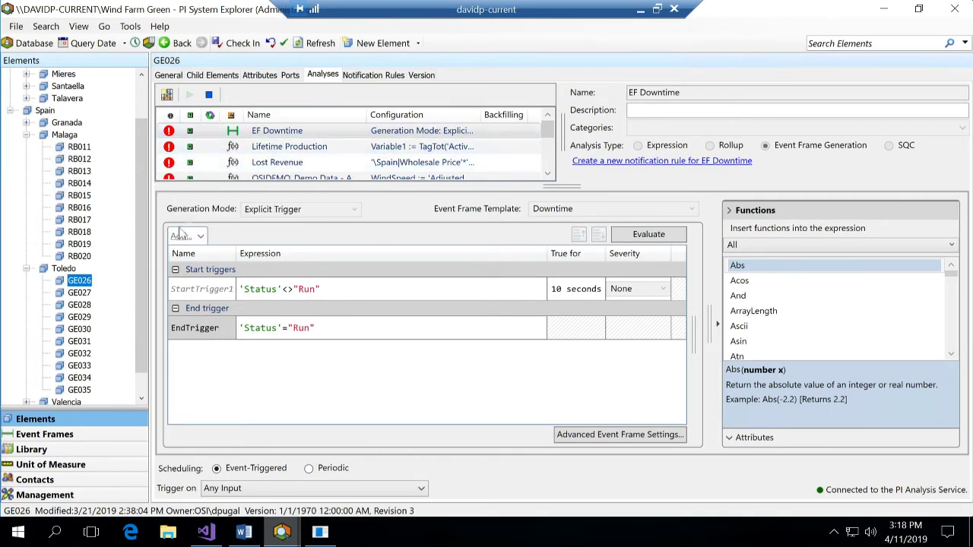
- Switch to the Analysis Search Demo window and replace the whole query with status := 'Error'
{"action": "left_click", "coordinate": [330, 537]}
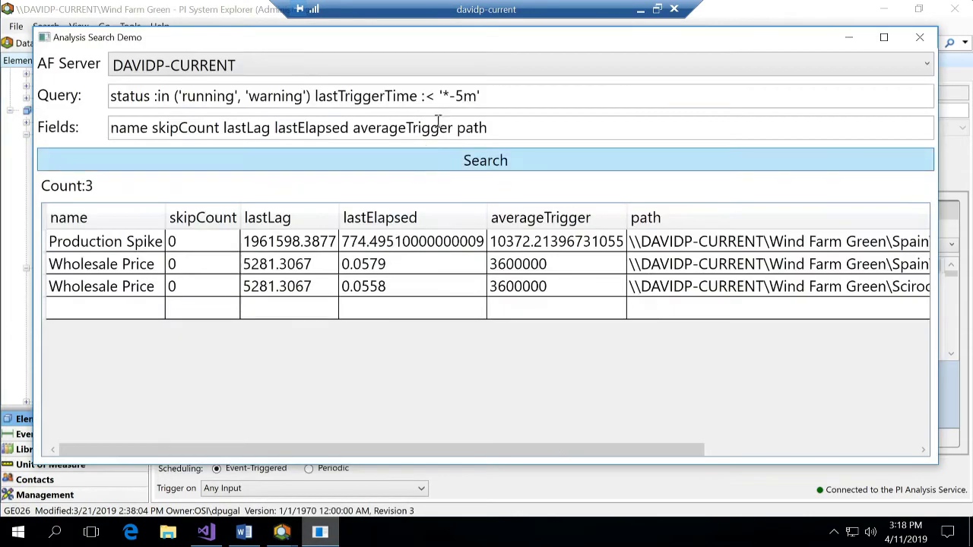
{"action": "left_click_drag", "start_coordinate": [314, 96], "coordinate": [578, 97]}
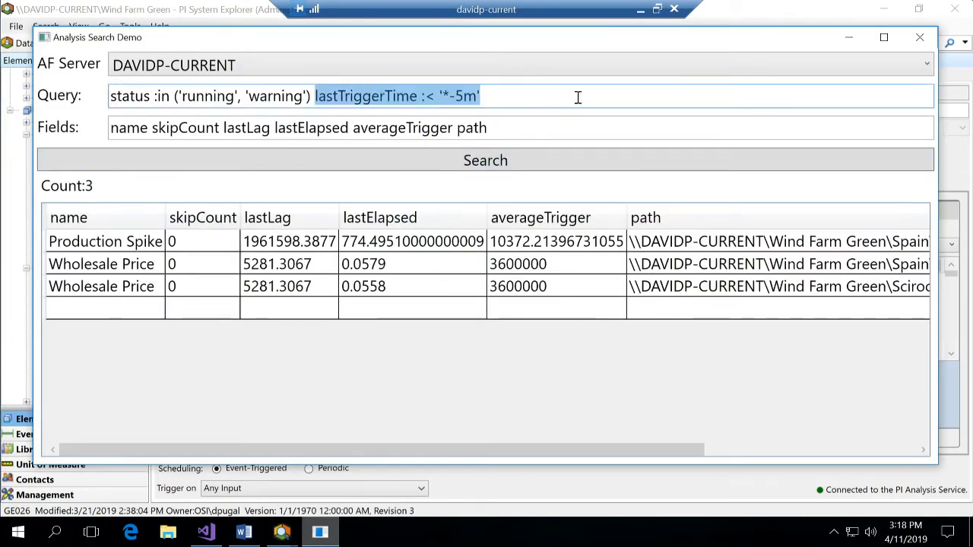
{"action": "key", "text": "BackSpace"}
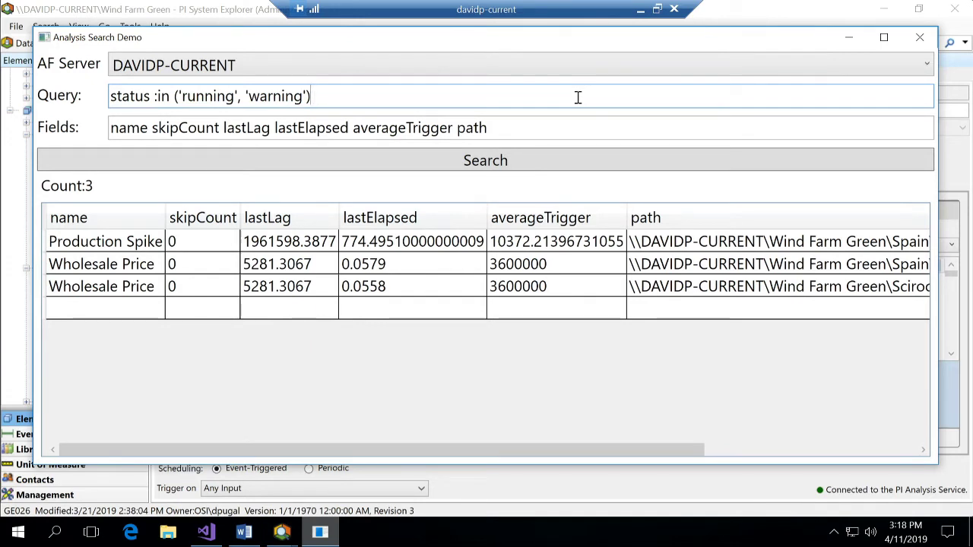
{"action": "key", "text": "BackSpace"}
{"action": "key", "text": "BackSpace"}
{"action": "key", "text": "BackSpace"}
{"action": "key", "text": "BackSpace"}
{"action": "key", "text": "BackSpace"}
{"action": "key", "text": "BackSpace"}
{"action": "key", "text": "BackSpace"}
{"action": "key", "text": "BackSpace"}
{"action": "key", "text": "BackSpace"}
{"action": "key", "text": "BackSpace"}
{"action": "key", "text": "BackSpace"}
{"action": "key", "text": "BackSpace"}
{"action": "key", "text": "BackSpace"}
{"action": "key", "text": "BackSpace"}
{"action": "key", "text": "BackSpace"}
{"action": "key", "text": "BackSpace"}
{"action": "key", "text": "BackSpace"}
{"action": "key", "text": "BackSpace"}
{"action": "key", "text": "BackSpace"}
{"action": "key", "text": "BackSpace"}
{"action": "key", "text": "BackSpace"}
{"action": "key", "text": "BackSpace"}
{"action": "key", "text": "BackSpace"}
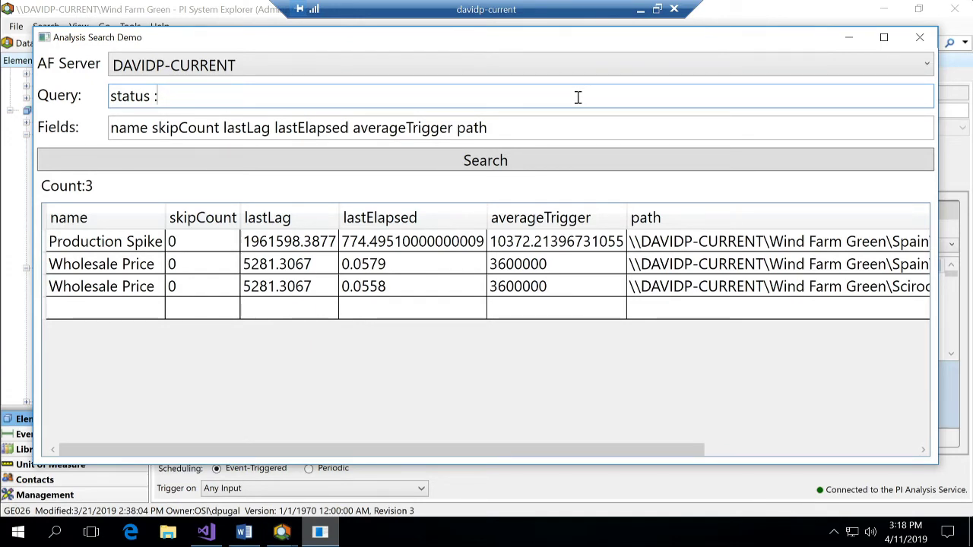
{"action": "type", "text": "= 'Er"}
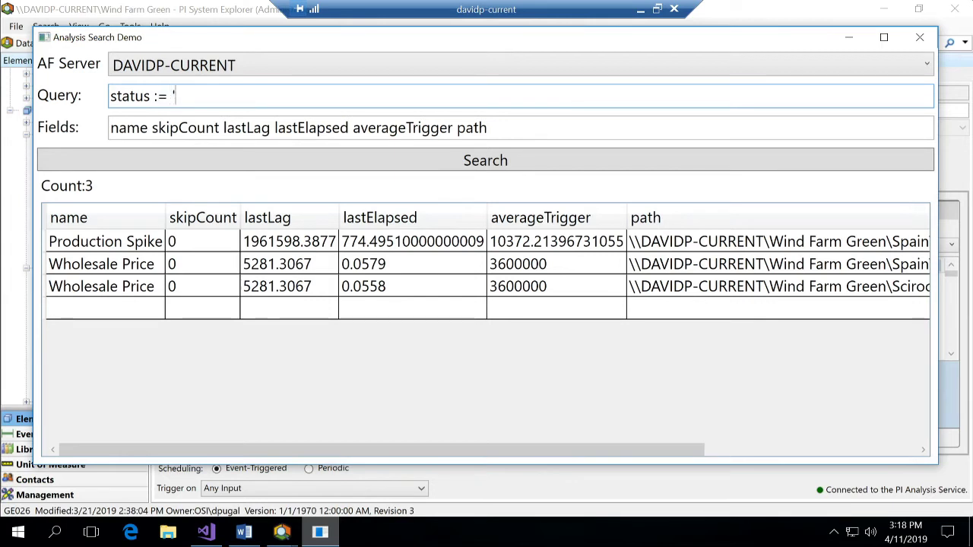
{"action": "type", "text": "ror'"}
- Set the returned fields to name statusDetail path and run the search
{"action": "left_click_drag", "start_coordinate": [151, 128], "coordinate": [517, 120]}
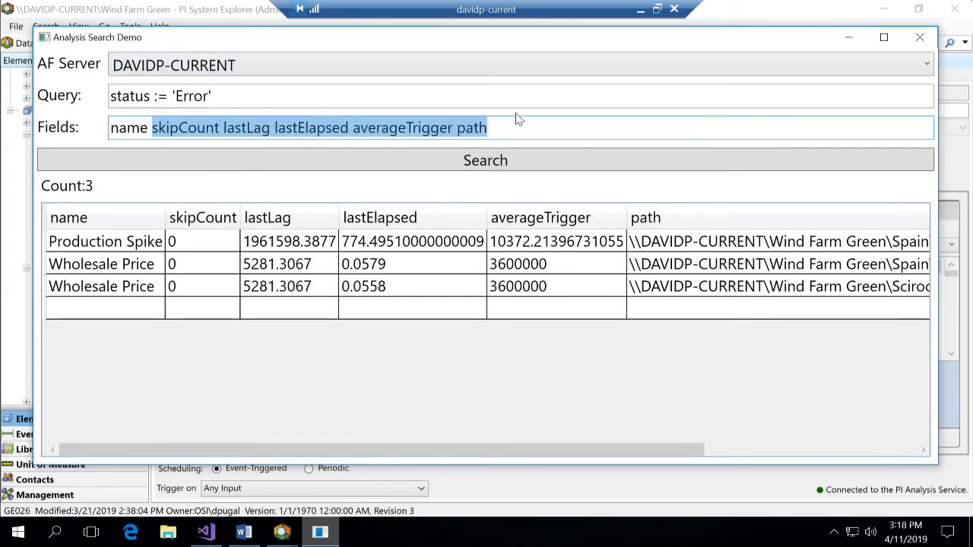
{"action": "type", "text": "status"}
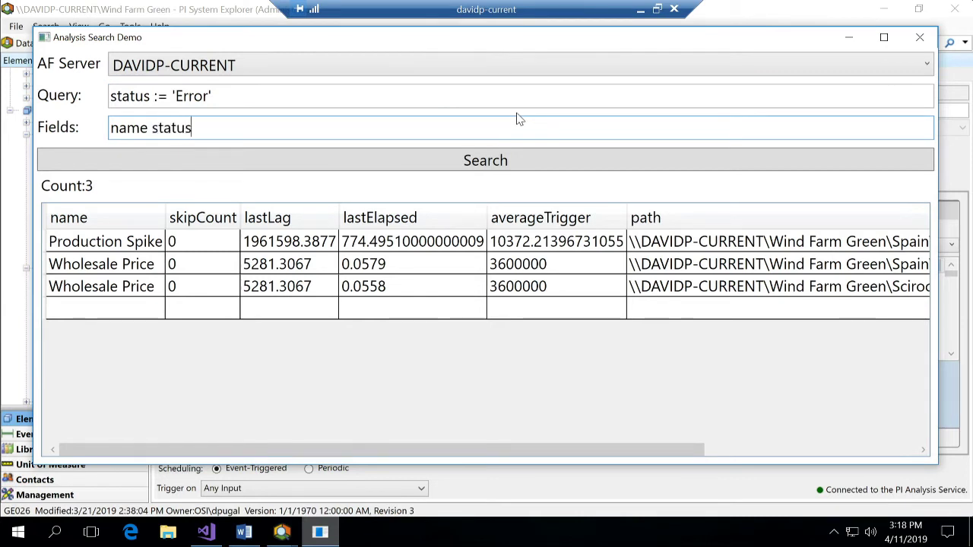
{"action": "type", "text": "Detail path"}
{"action": "key", "text": "BackSpace"}
{"action": "type", "text": "th"}
{"action": "left_click", "coordinate": [508, 158]}
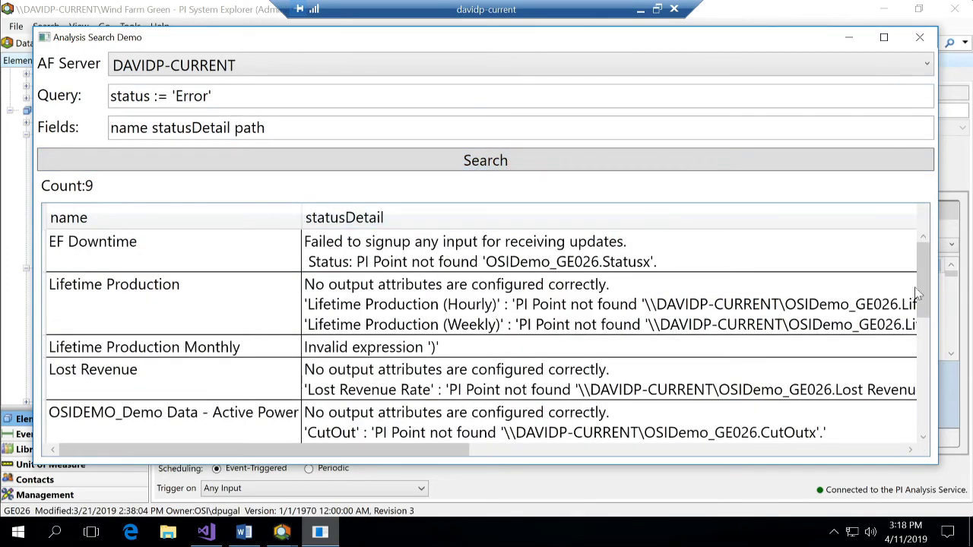
- Examine the statusDetail messages and element paths of the analyses in error
{"action": "scroll", "coordinate": [921, 274], "scroll_direction": "down", "scroll_amount": 1}
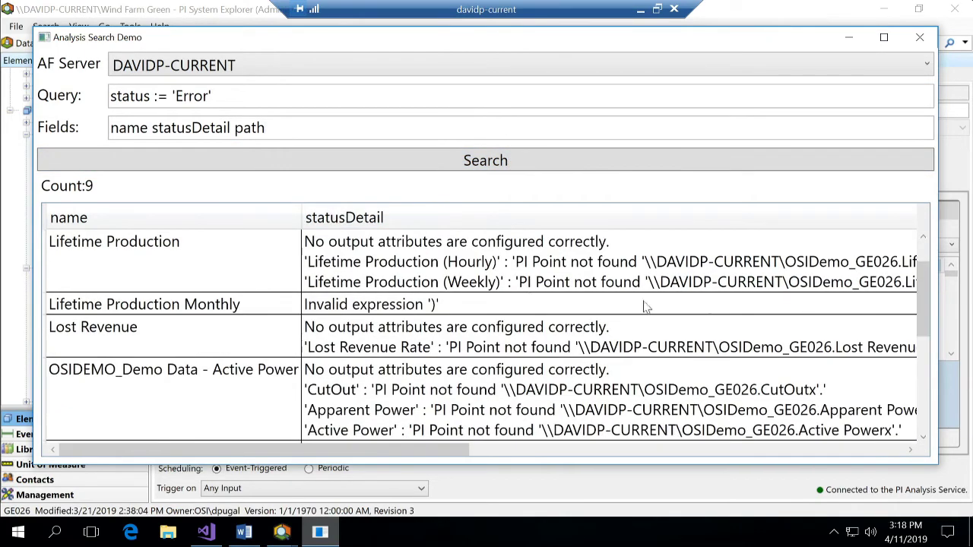
{"action": "scroll", "coordinate": [417, 262], "scroll_direction": "up", "scroll_amount": 1}
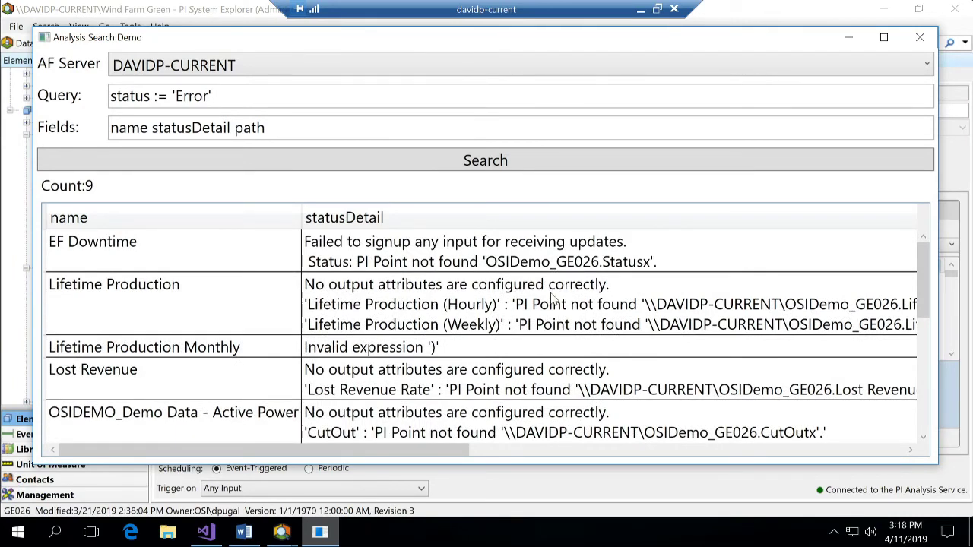
{"action": "left_click_drag", "start_coordinate": [369, 452], "coordinate": [873, 440]}
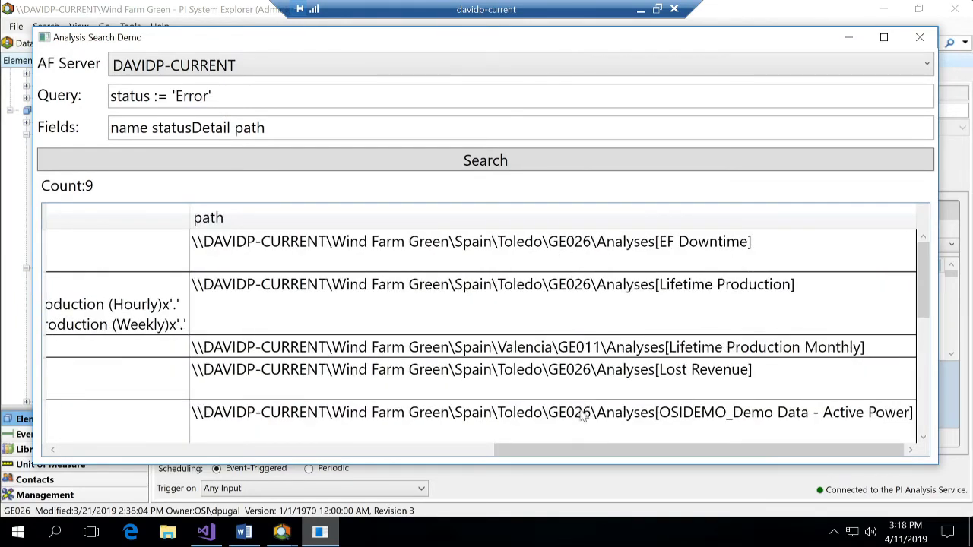
{"action": "left_click_drag", "start_coordinate": [578, 452], "coordinate": [124, 456]}
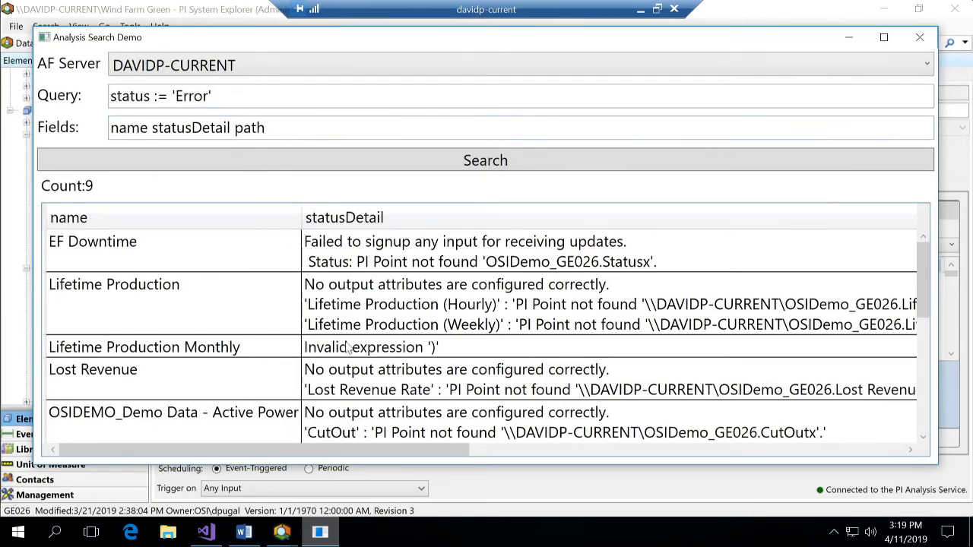
- Add the conditions statusDetail :<> "*Failed to signup*" and statusDetail :<> "*No output attr*" to the query and run the search
{"action": "left_click", "coordinate": [239, 95]}
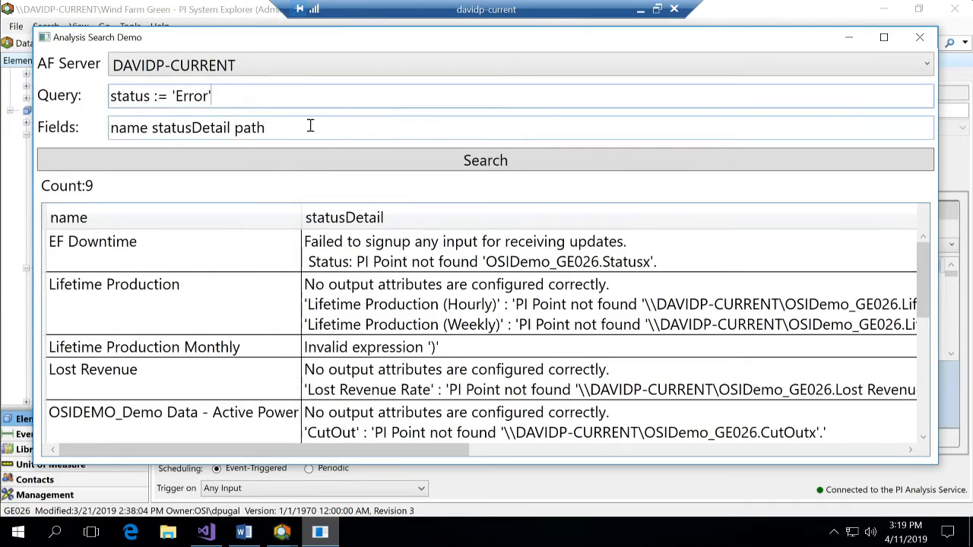
{"action": "type", "text": "statusDetail :<> \"*"}
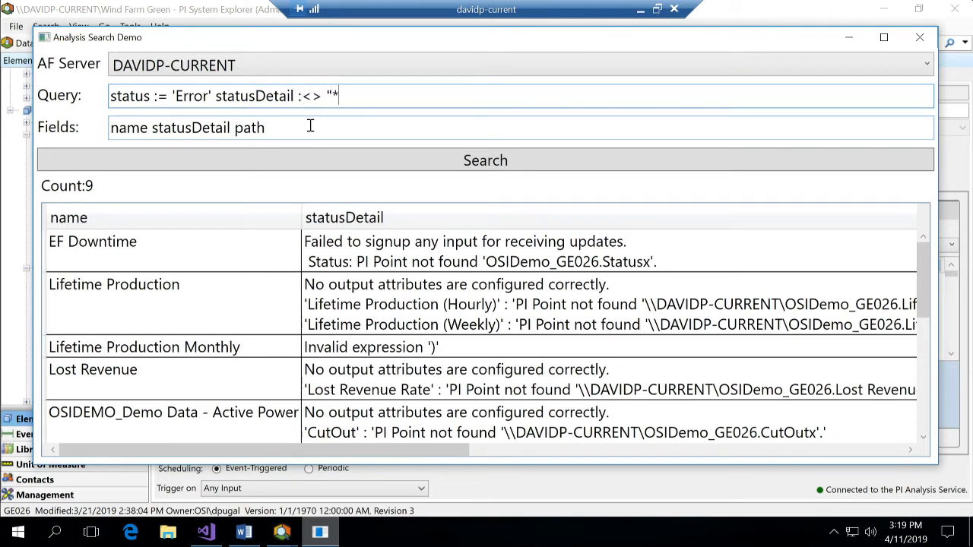
{"action": "type", "text": "Failed to signup"}
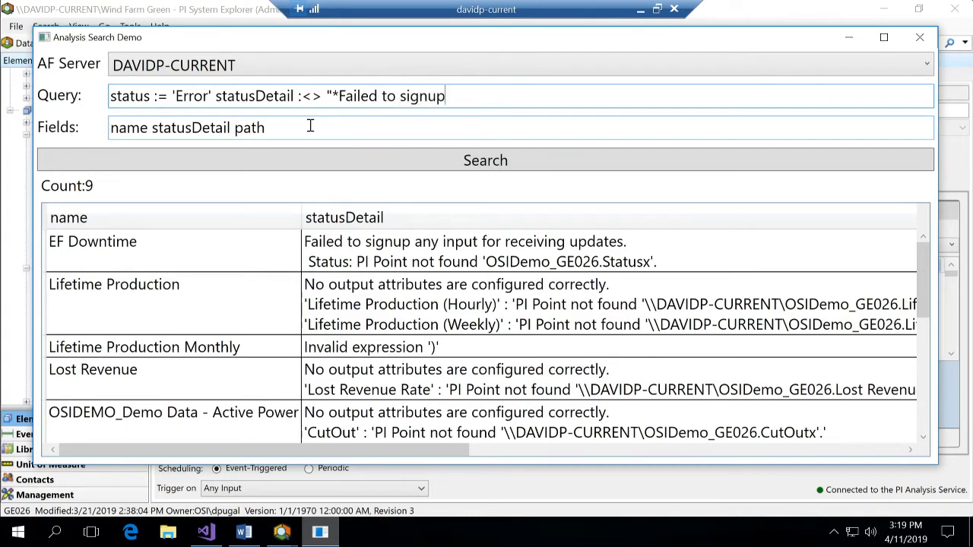
{"action": "type", "text": "*\" statusDetail"}
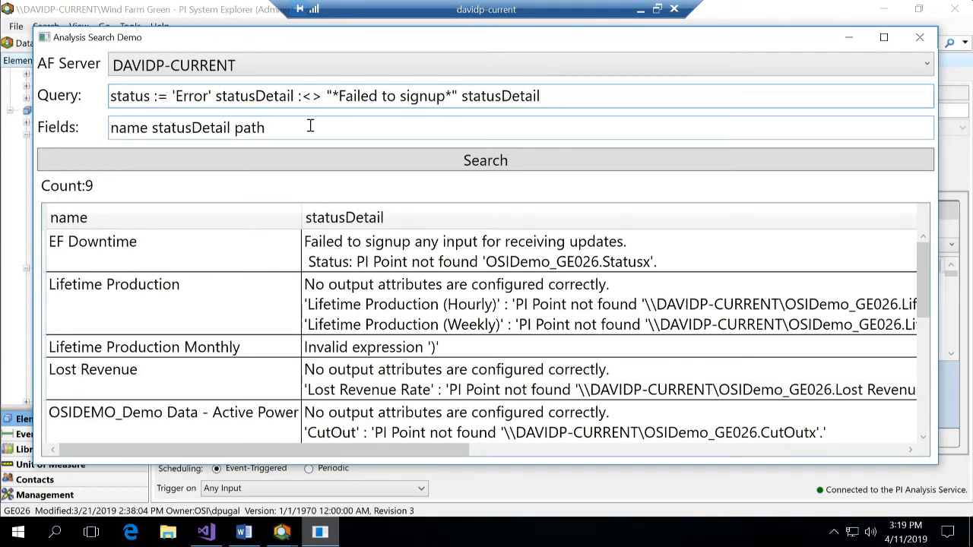
{"action": "type", "text": ":<> \"*"}
{"action": "type", "text": "No output attr"}
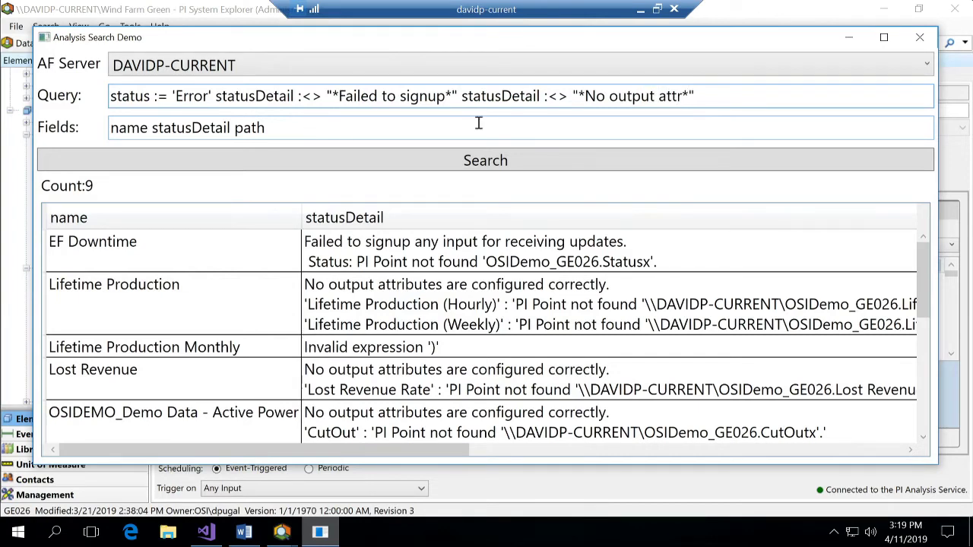
{"action": "left_click", "coordinate": [482, 160]}
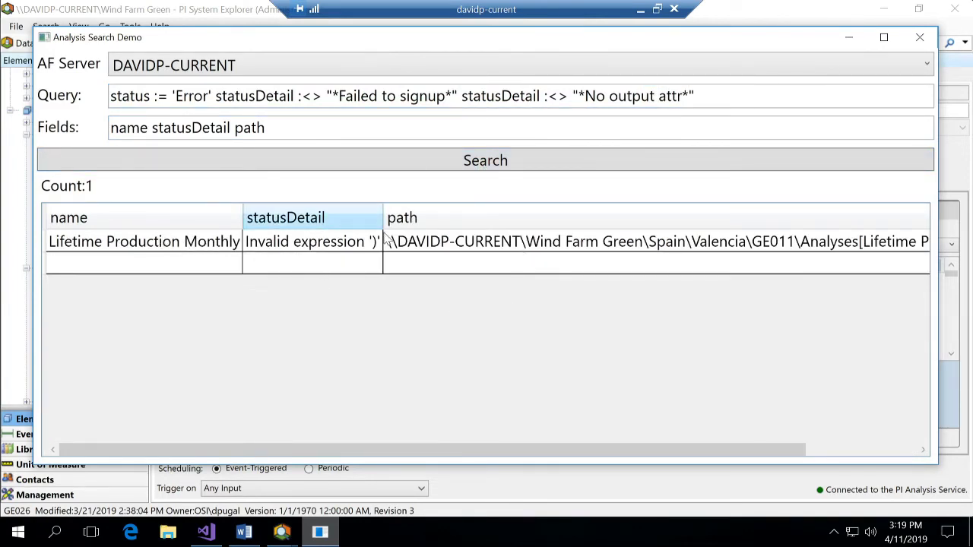
- Check the remaining analysis's path, then switch to PI System Explorer and inspect Lifetime Production Monthly on element GE011 under Valencia
{"action": "left_click_drag", "start_coordinate": [438, 450], "coordinate": [701, 444]}
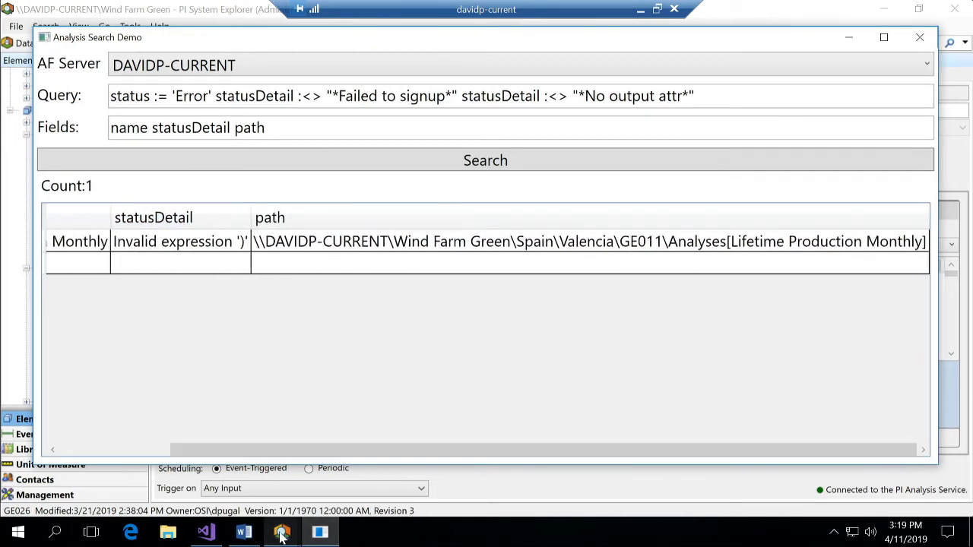
{"action": "mouse_move", "coordinate": [282, 533]}
{"action": "left_click", "coordinate": [197, 456]}
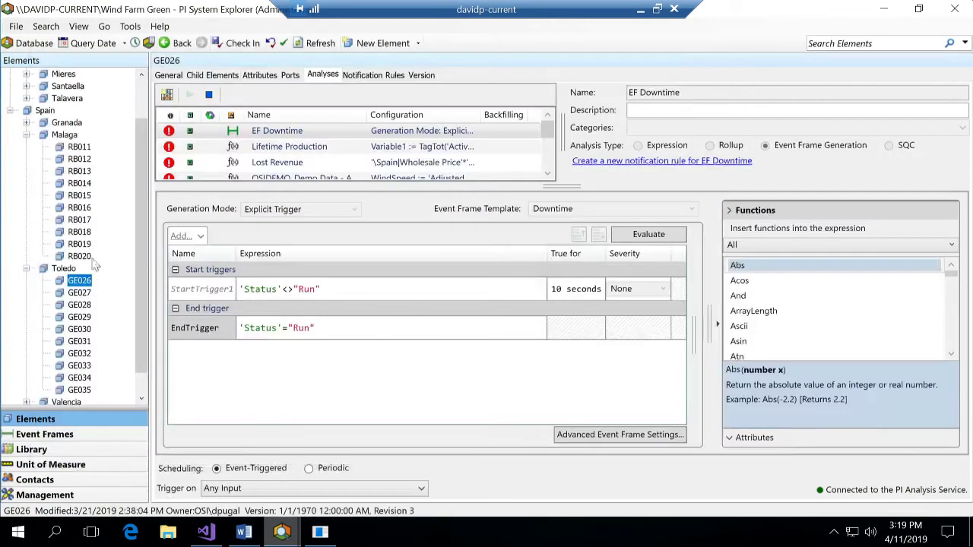
{"action": "left_click", "coordinate": [26, 269]}
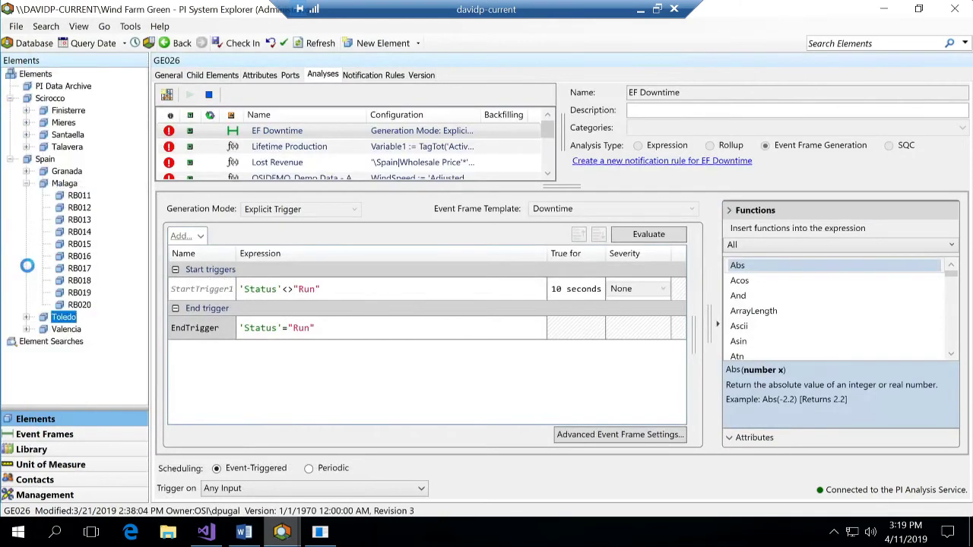
{"action": "left_click", "coordinate": [26, 329]}
{"action": "left_click", "coordinate": [79, 219]}
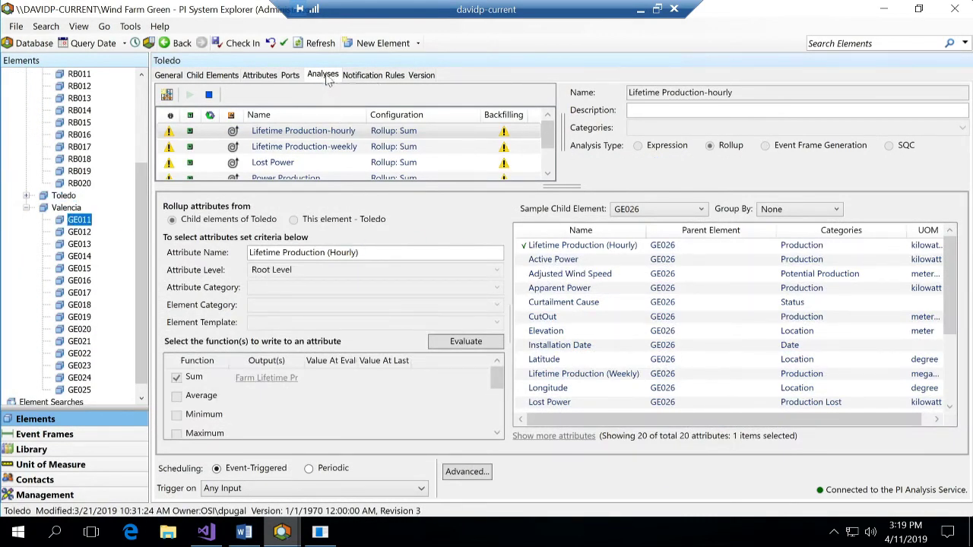
{"action": "left_click", "coordinate": [292, 161]}
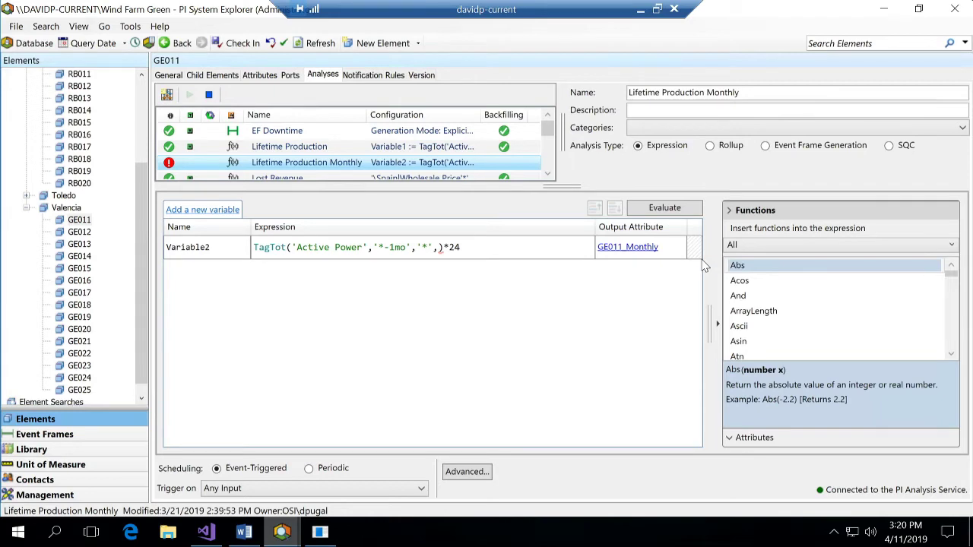
- Minimize PI System Explorer, switch to the PowerPoint presentation, and start the slide show from slide 15, advancing to the exercise #2 recap
{"action": "left_click", "coordinate": [889, 9]}
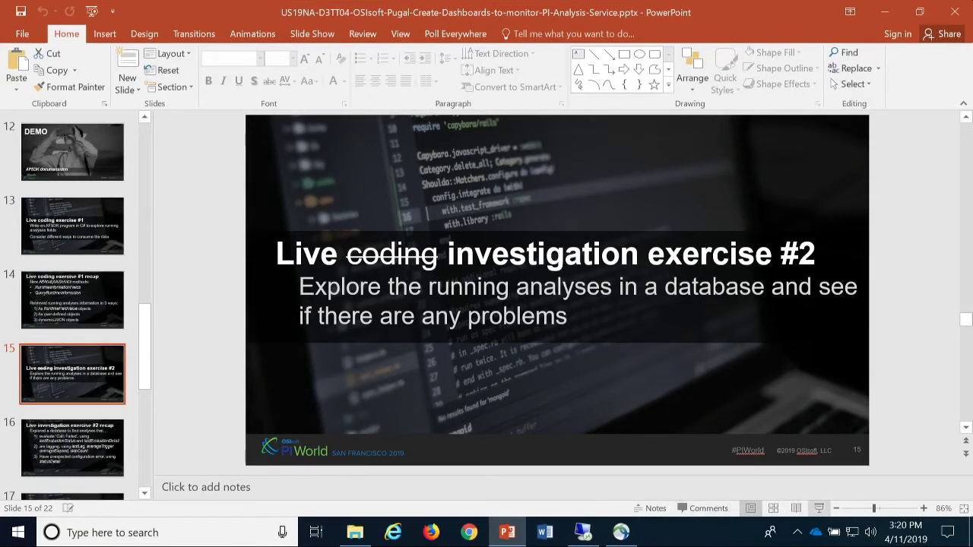
{"action": "left_click", "coordinate": [819, 508]}
{"action": "key", "text": "Right"}
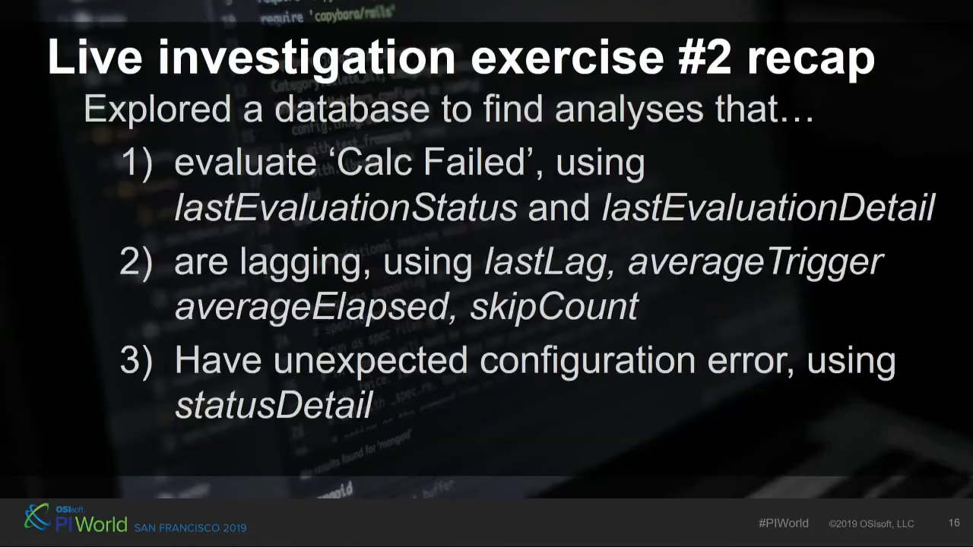